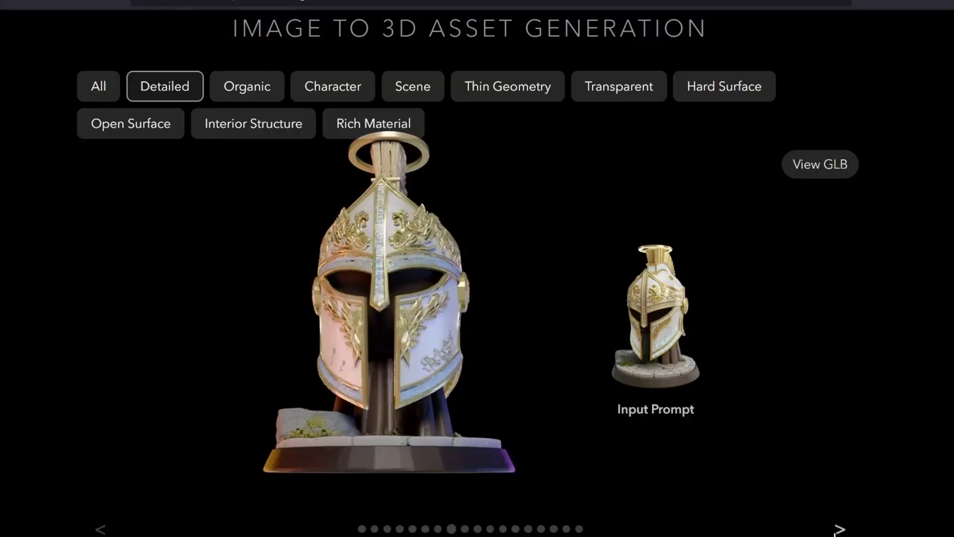
- Step through the Detailed example assets, including the throne statue and dragon armor examples
{"action": "left_click", "coordinate": [839, 529]}
{"action": "left_click", "coordinate": [838, 529]}
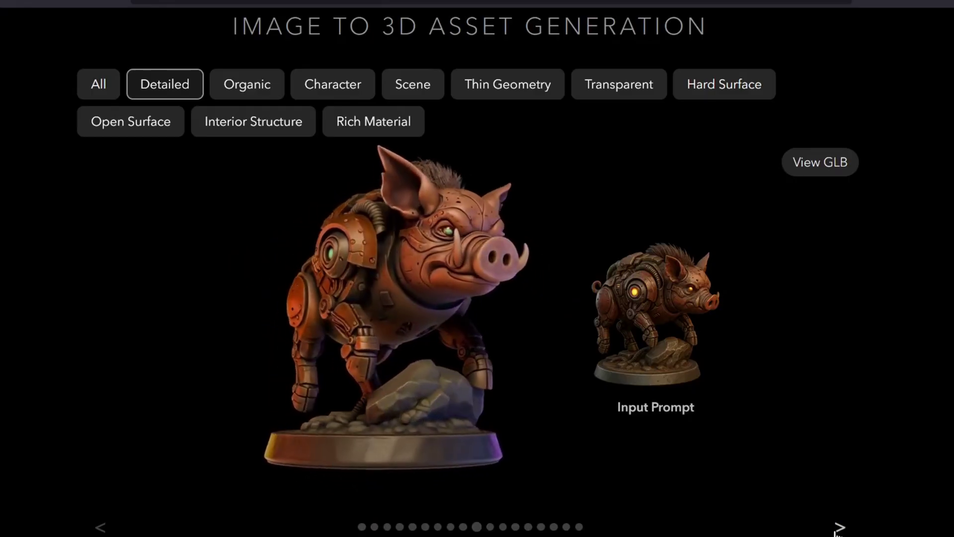
{"action": "left_click", "coordinate": [839, 529]}
{"action": "left_click", "coordinate": [838, 529]}
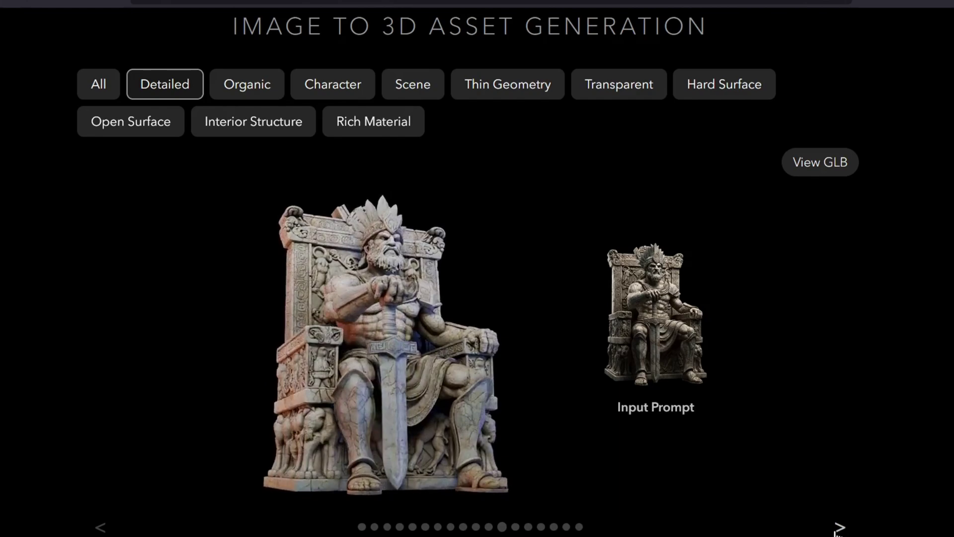
{"action": "left_click", "coordinate": [839, 529]}
{"action": "left_click", "coordinate": [838, 529]}
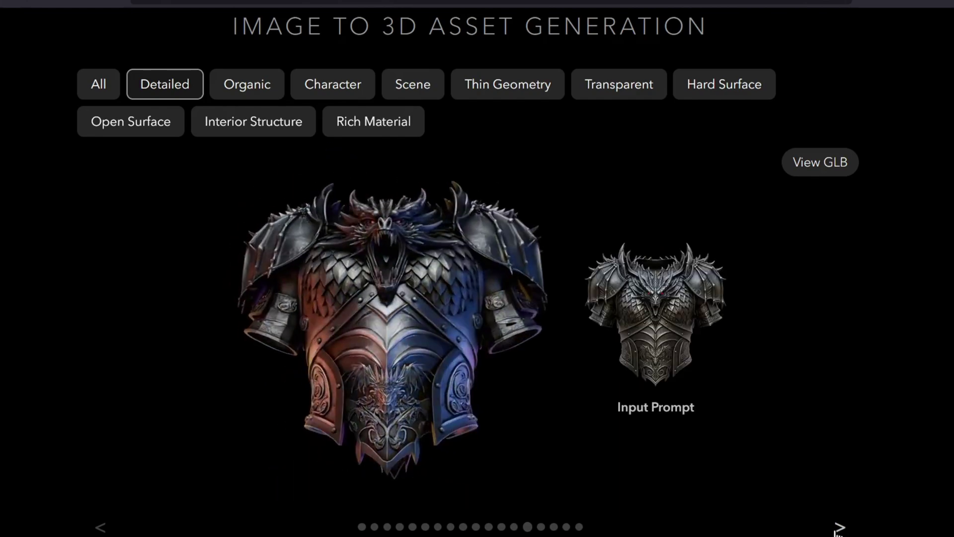
{"action": "left_click", "coordinate": [838, 529]}
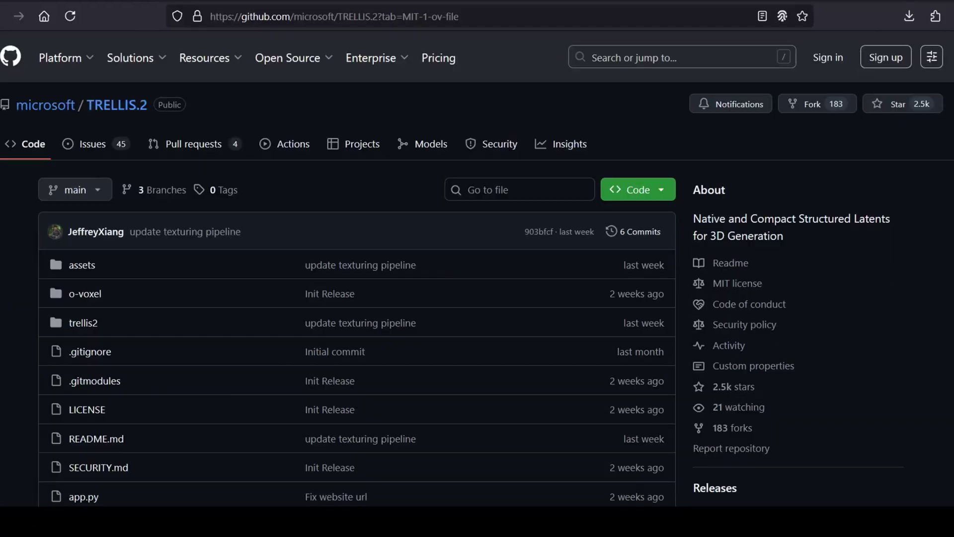
- Scroll the TRELLIS.2 repository past its file list to the MIT license
{"action": "scroll", "coordinate": [477, 269], "scroll_direction": "down", "scroll_amount": 8}
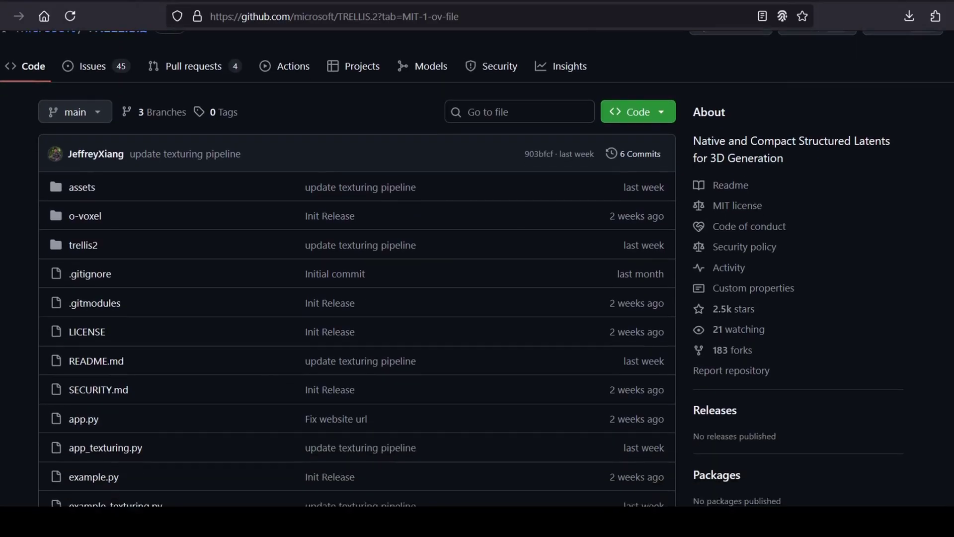
{"action": "scroll", "coordinate": [477, 269], "scroll_direction": "down", "scroll_amount": 3}
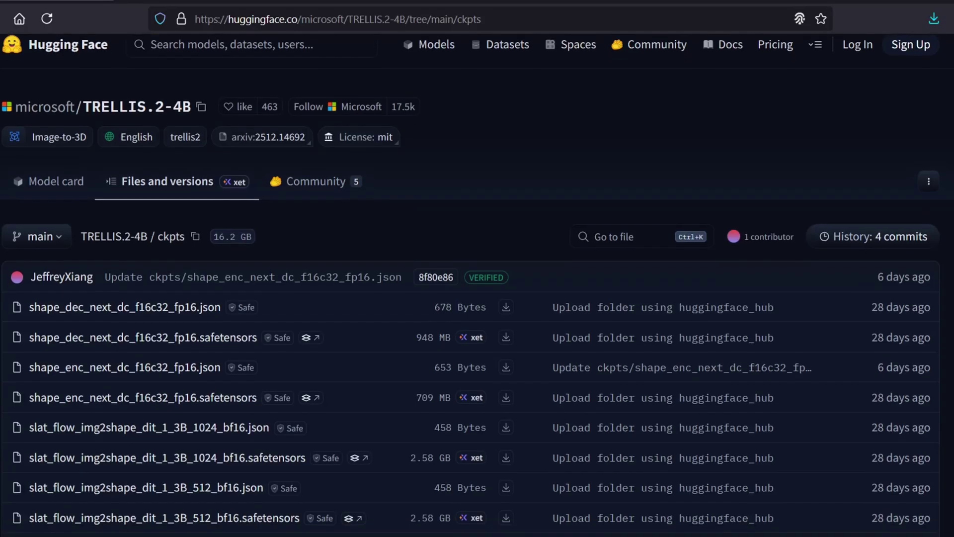
- Scroll the TRELLIS.2-4B ckpts folder down to the final ss_flow and tex_ checkpoint files
{"action": "scroll", "coordinate": [477, 298], "scroll_direction": "down", "scroll_amount": 4}
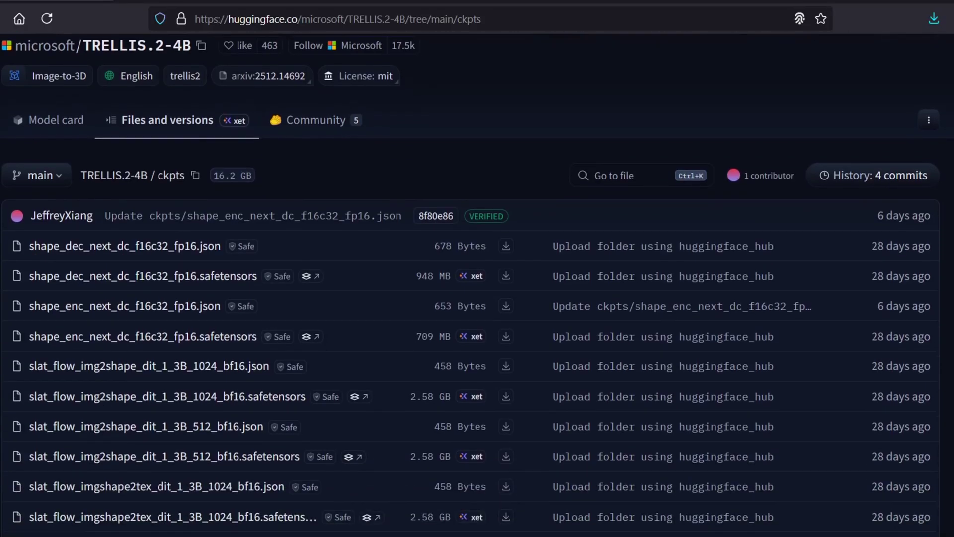
{"action": "scroll", "coordinate": [477, 283], "scroll_direction": "down", "scroll_amount": 4}
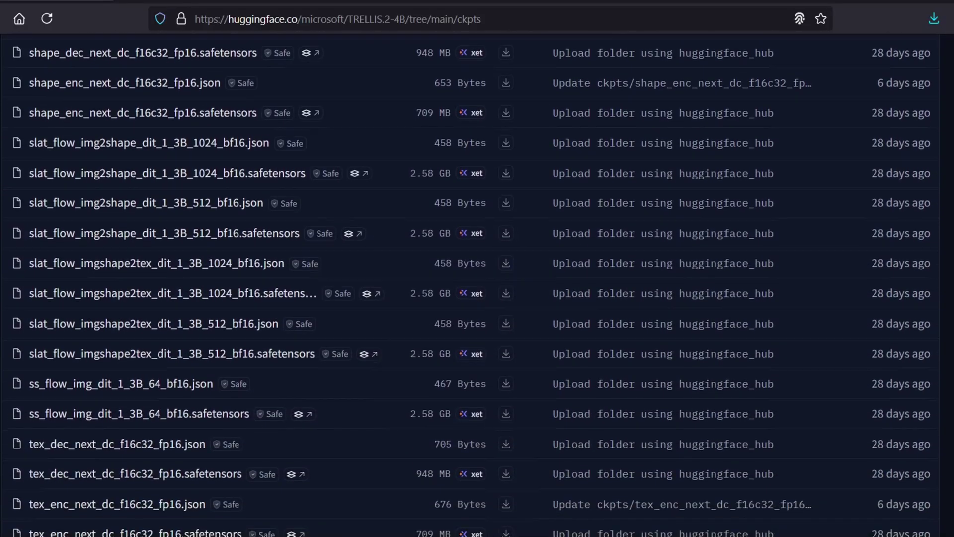
{"action": "scroll", "coordinate": [477, 284], "scroll_direction": "down", "scroll_amount": 1}
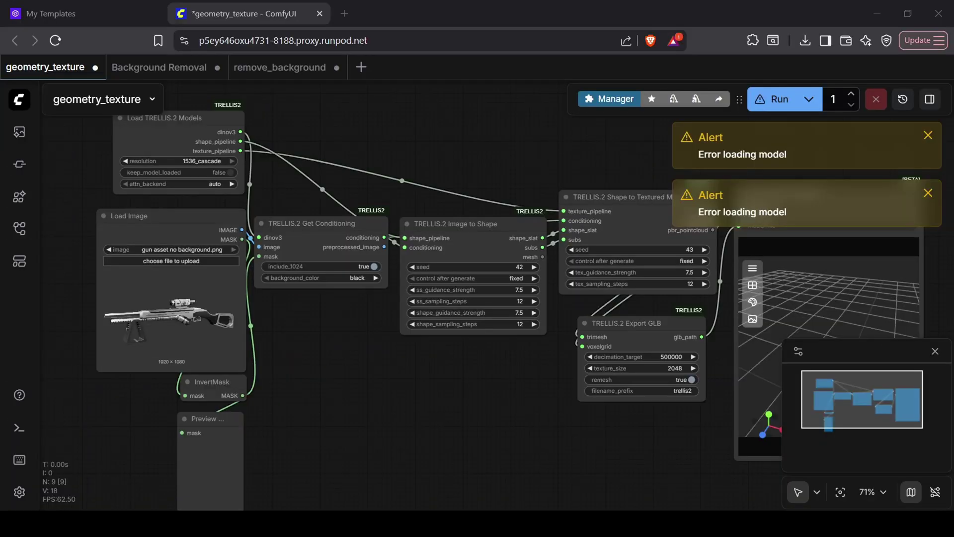
- Run the geometry_texture workflow on the gun image, zooming out to 64% and panning to follow it
{"action": "left_click", "coordinate": [769, 101]}
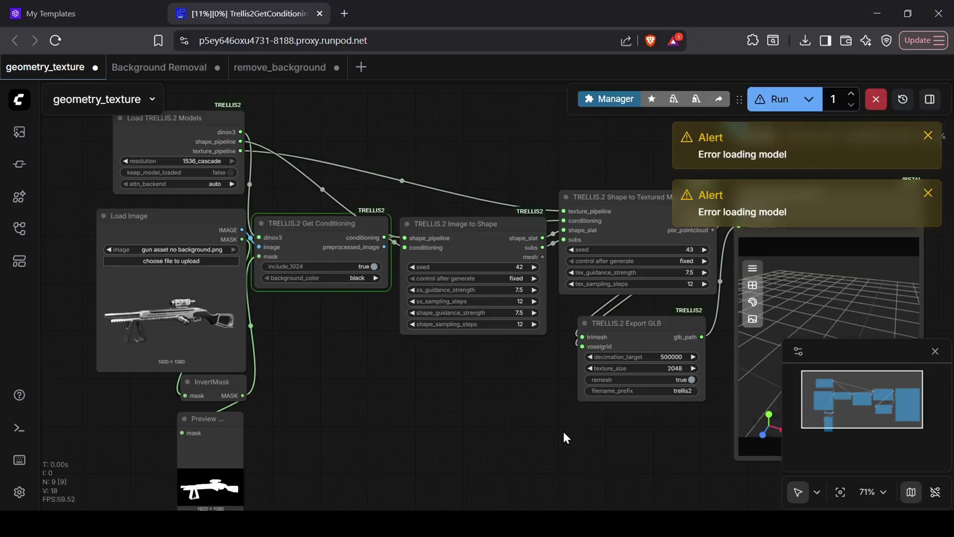
{"action": "scroll", "coordinate": [565, 434], "scroll_direction": "down", "scroll_amount": 1}
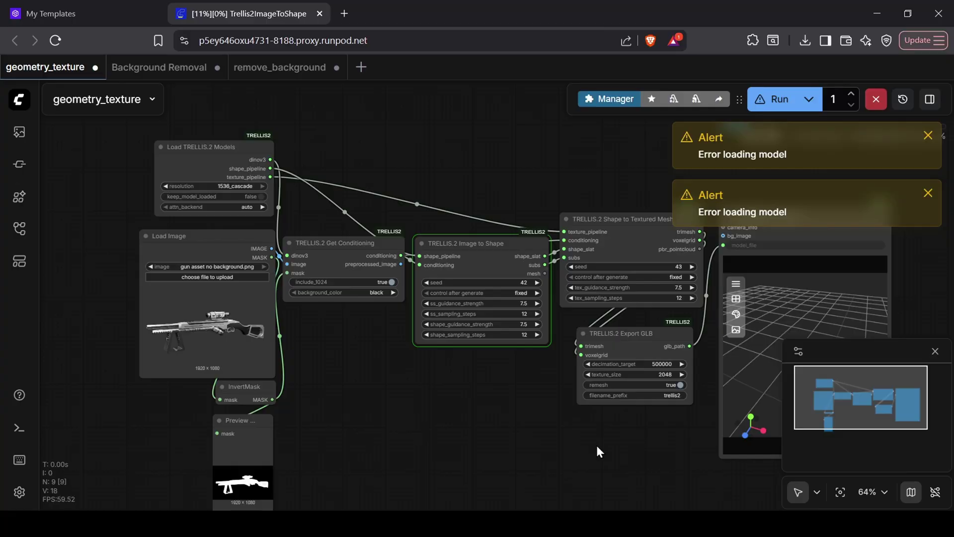
{"action": "left_click_drag", "start_coordinate": [595, 443], "coordinate": [554, 400]}
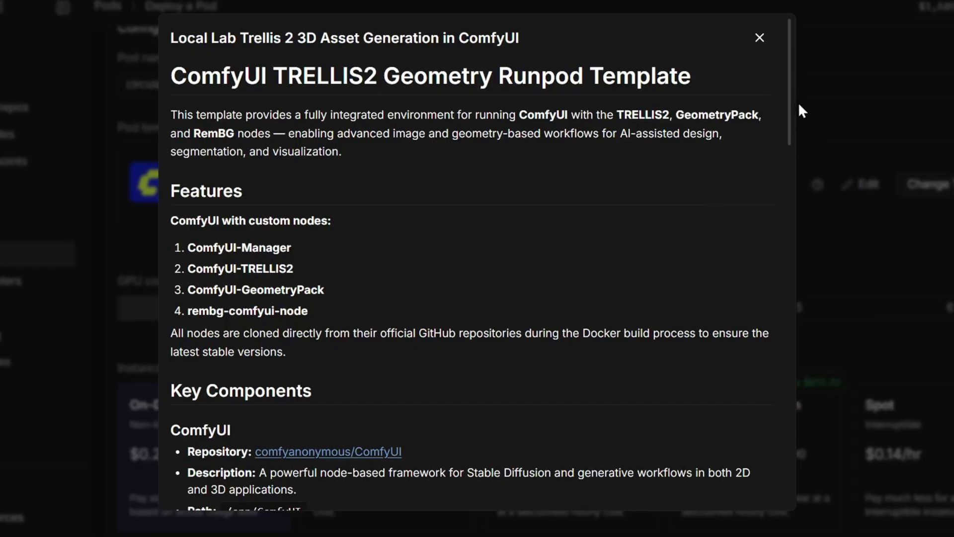
- Scroll the ComfyUI TRELLIS2 Geometry template description through Features and Key Components
{"action": "scroll", "coordinate": [787, 102], "scroll_direction": "down", "scroll_amount": 5}
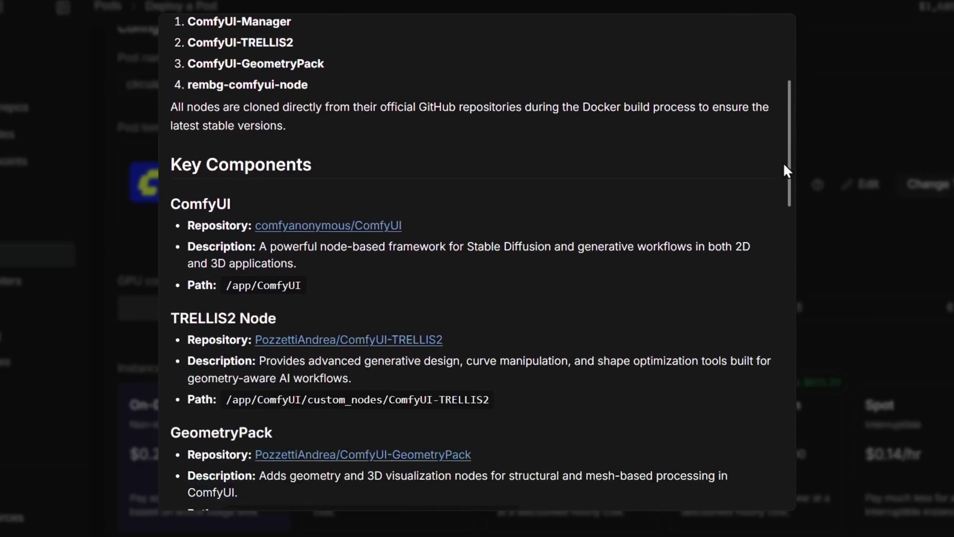
{"action": "left_click_drag", "start_coordinate": [784, 165], "coordinate": [784, 233]}
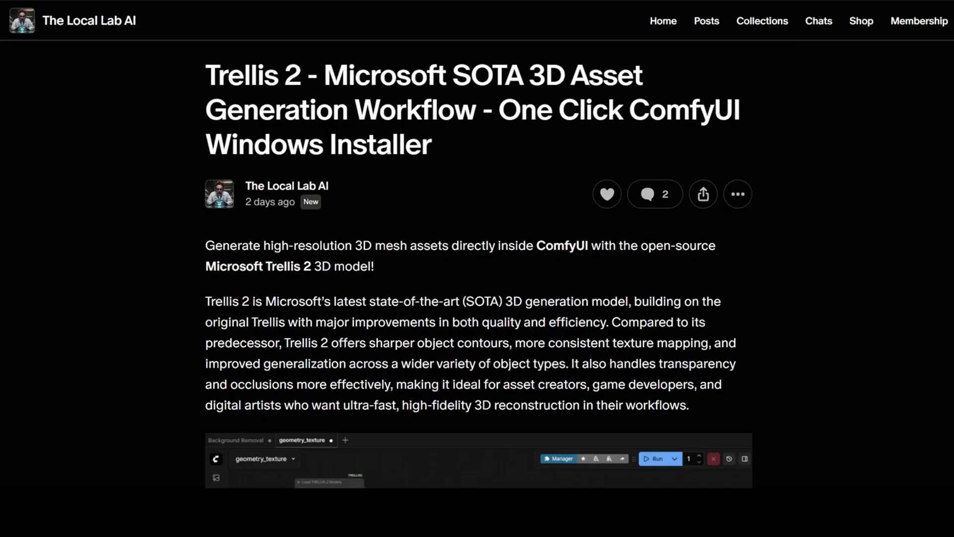
- Scroll the Trellis 2 Patreon post past the screenshots, template link and What's Included to Attachments
{"action": "scroll", "coordinate": [479, 264], "scroll_direction": "down", "scroll_amount": 6}
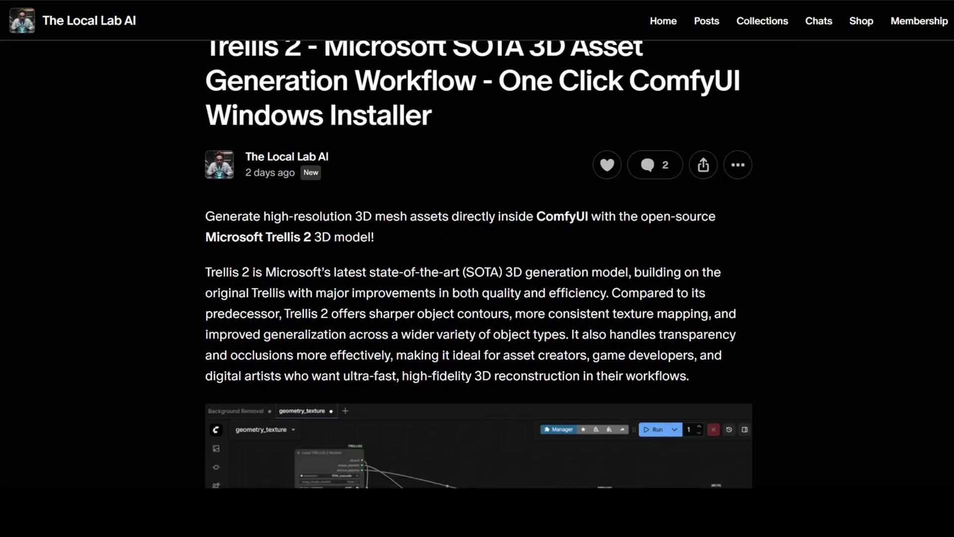
{"action": "scroll", "coordinate": [478, 264], "scroll_direction": "down", "scroll_amount": 1}
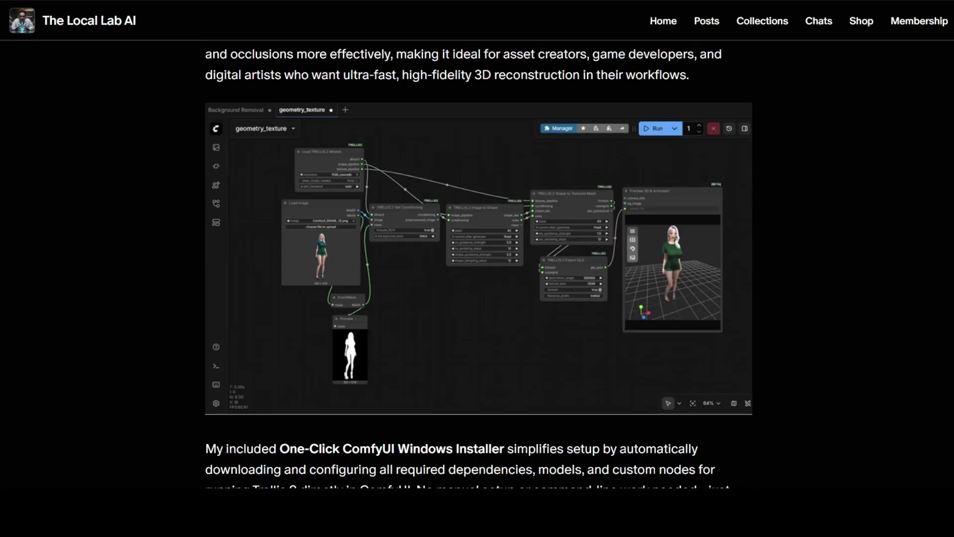
{"action": "scroll", "coordinate": [478, 264], "scroll_direction": "down", "scroll_amount": 14}
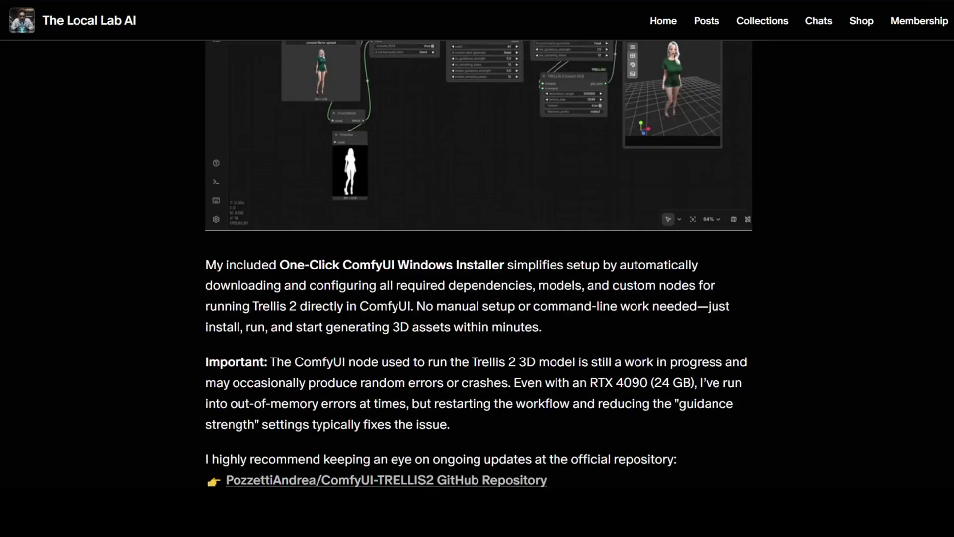
{"action": "scroll", "coordinate": [479, 264], "scroll_direction": "down", "scroll_amount": 20}
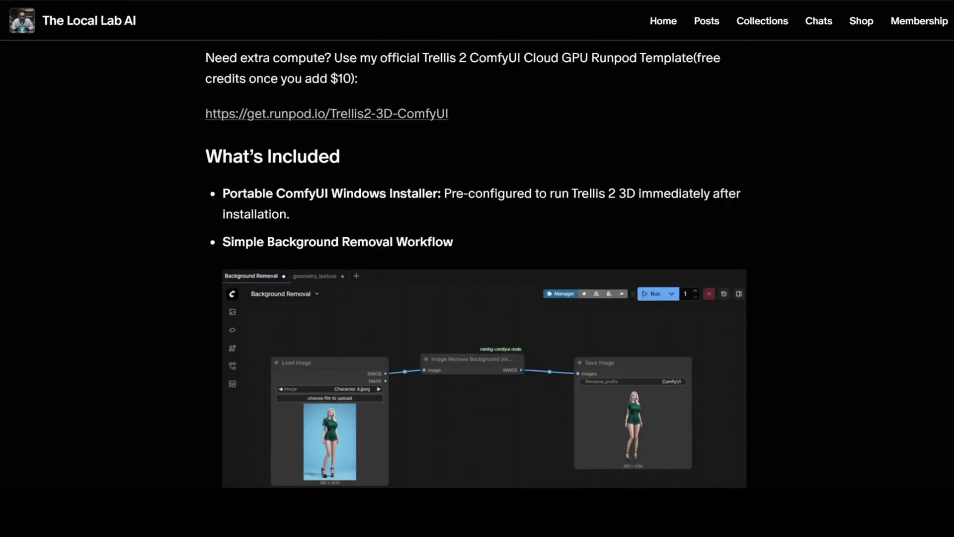
{"action": "scroll", "coordinate": [478, 264], "scroll_direction": "down", "scroll_amount": 3}
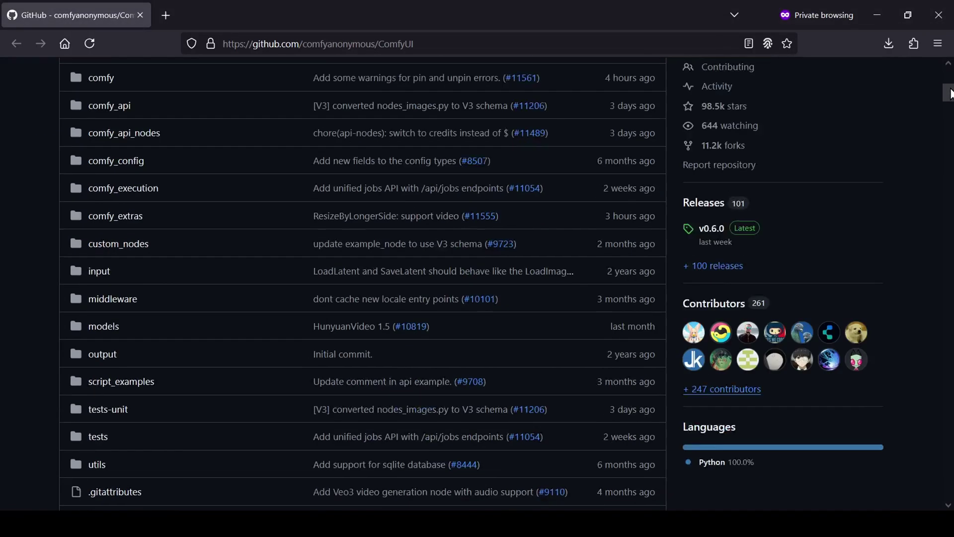
- Download the windows_portable_nvidia .7z archive from ComfyUI's v0.6.0 release assets
{"action": "scroll", "coordinate": [950, 95], "scroll_direction": "down", "scroll_amount": 1}
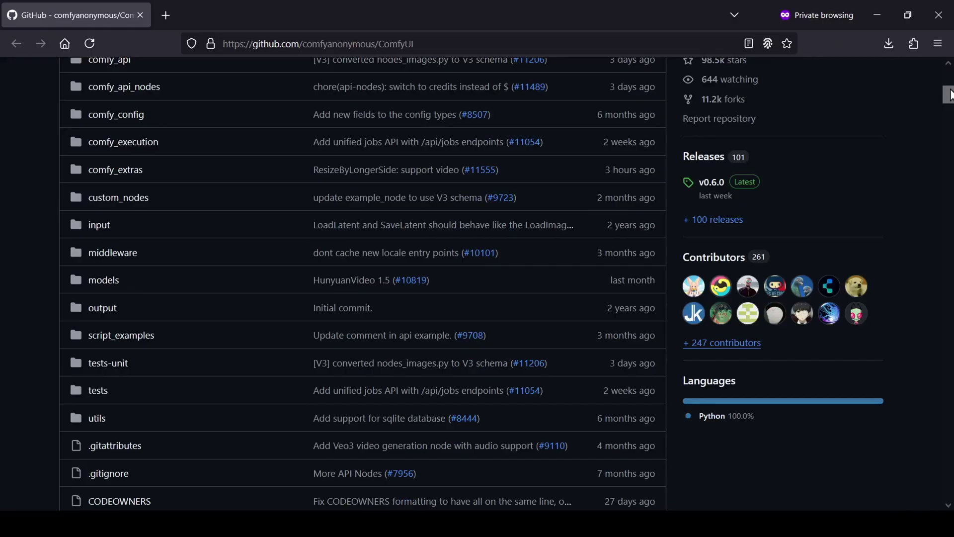
{"action": "left_click", "coordinate": [702, 160]}
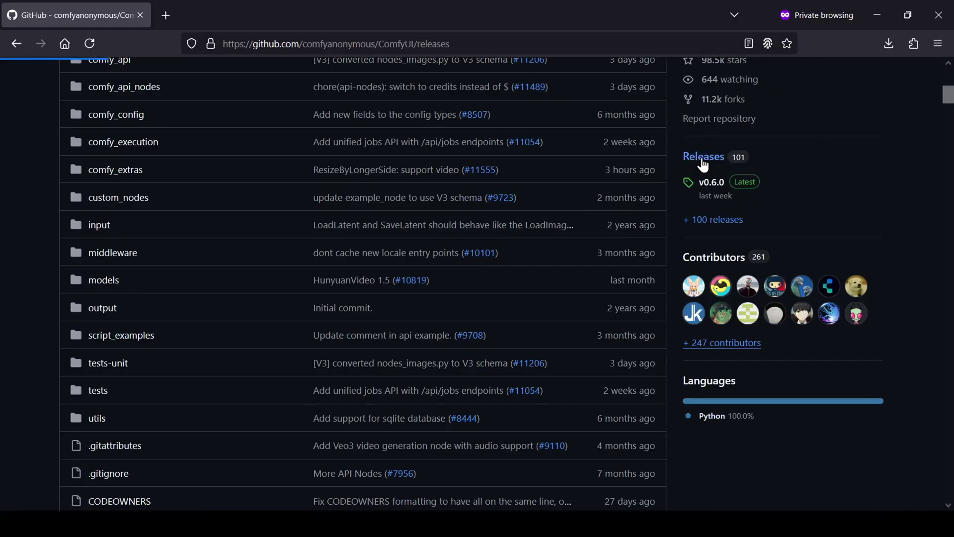
{"action": "scroll", "coordinate": [702, 169], "scroll_direction": "down", "scroll_amount": 15}
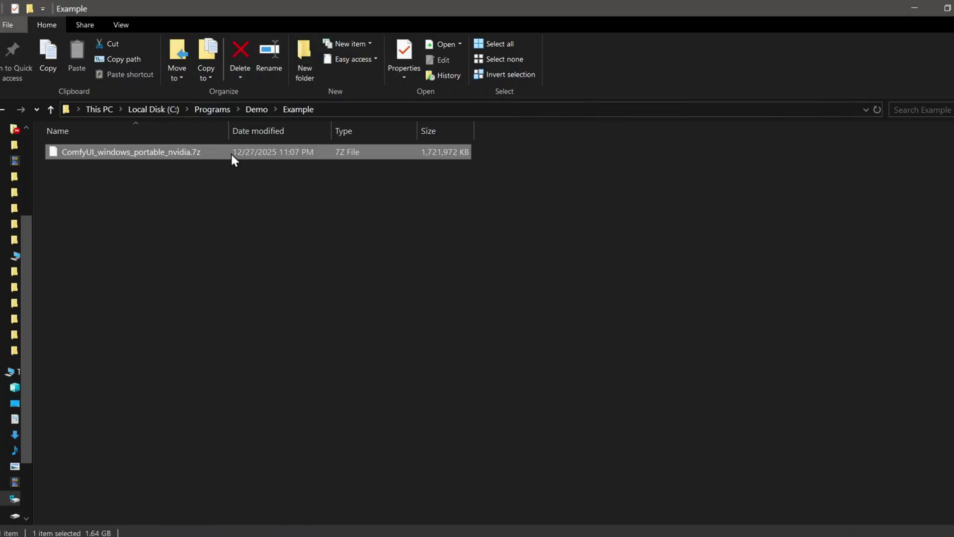
{"action": "right_click", "coordinate": [231, 154]}
- Extract the nvidia .7z with 7-Zip and browse into ComfyUI_windows_portable\ComfyUI\custom_nodes
{"action": "mouse_move", "coordinate": [353, 227]}
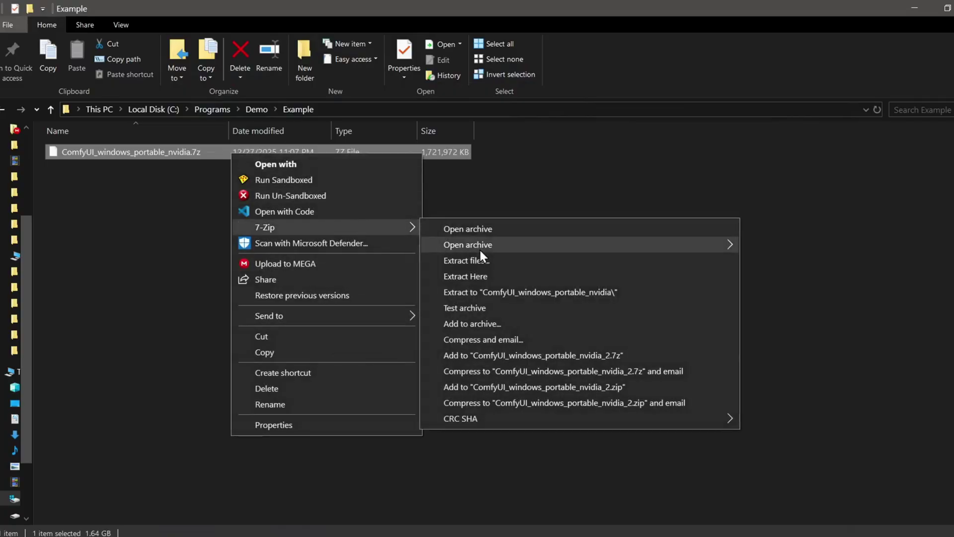
{"action": "left_click", "coordinate": [481, 292]}
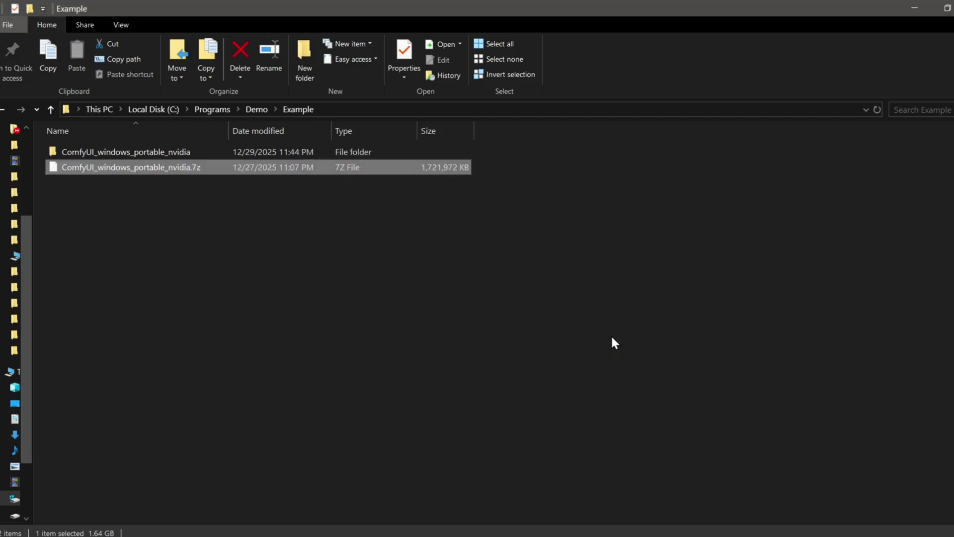
{"action": "double_click", "coordinate": [206, 153]}
{"action": "double_click", "coordinate": [206, 153]}
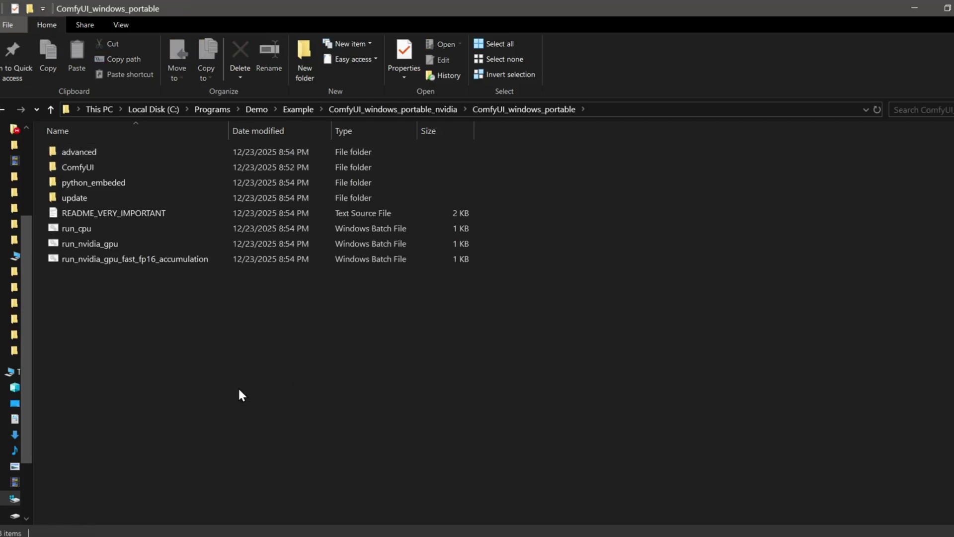
{"action": "double_click", "coordinate": [227, 166]}
{"action": "double_click", "coordinate": [218, 340]}
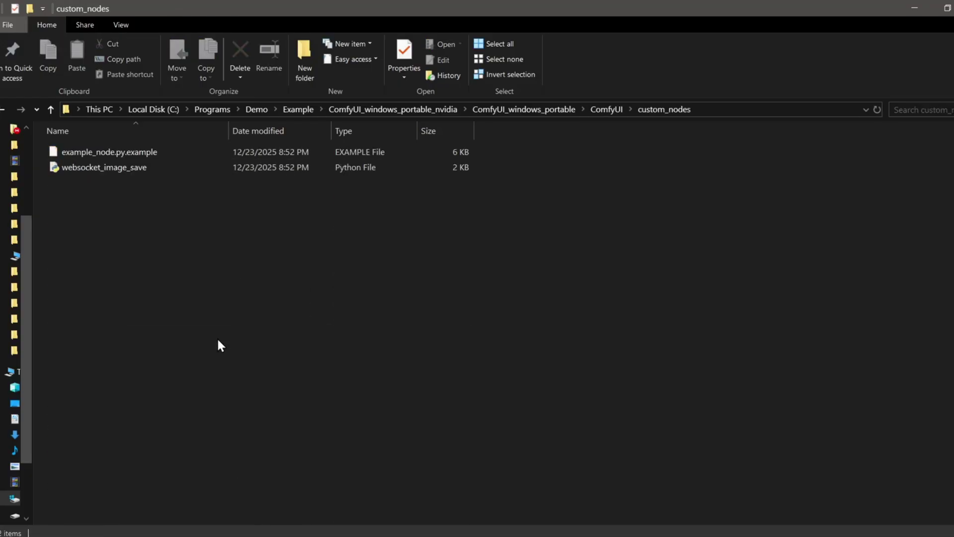
- Open a command prompt in custom_nodes and git clone the ComfyUI-Manager repository
{"action": "left_click", "coordinate": [709, 107]}
{"action": "key", "text": "BackSpace"}
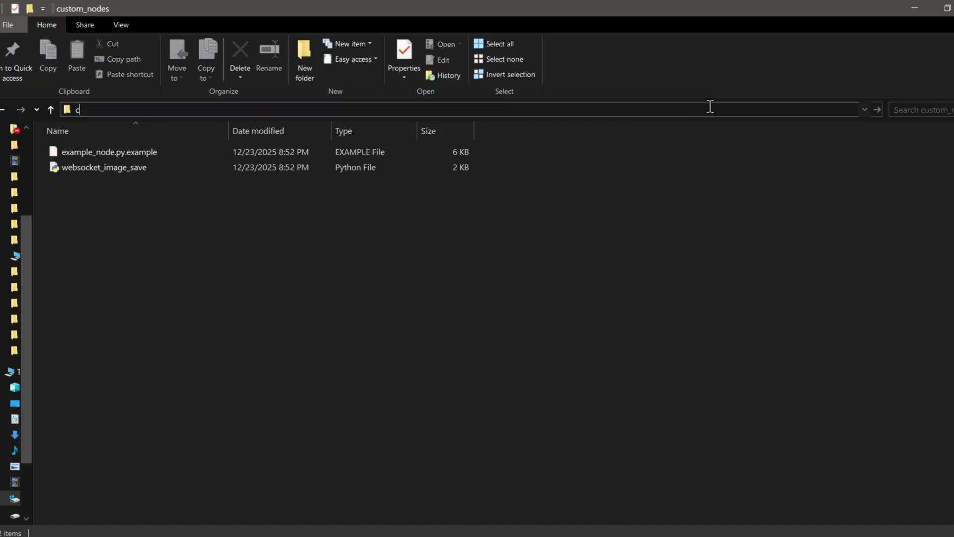
{"action": "type", "text": "cmd"}
{"action": "key", "text": "Return"}
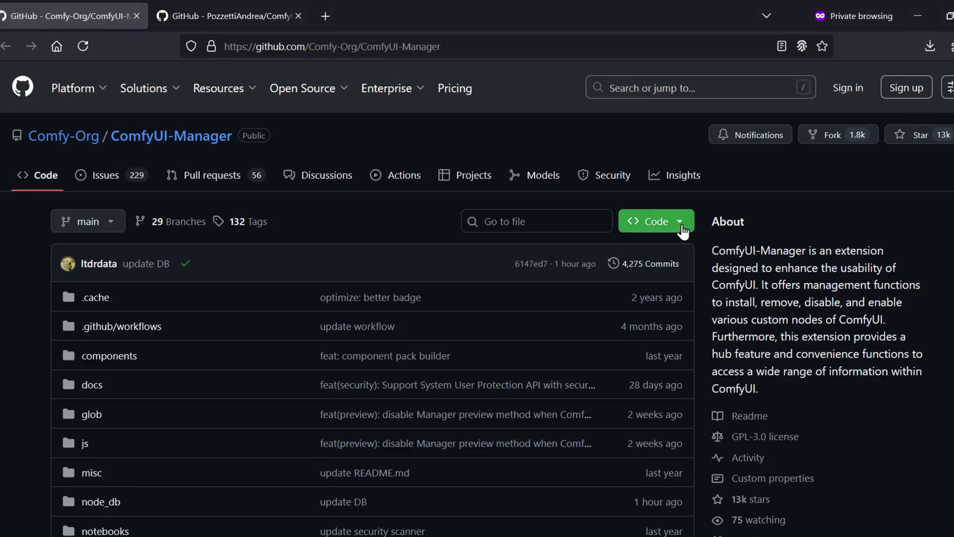
{"action": "left_click", "coordinate": [685, 222]}
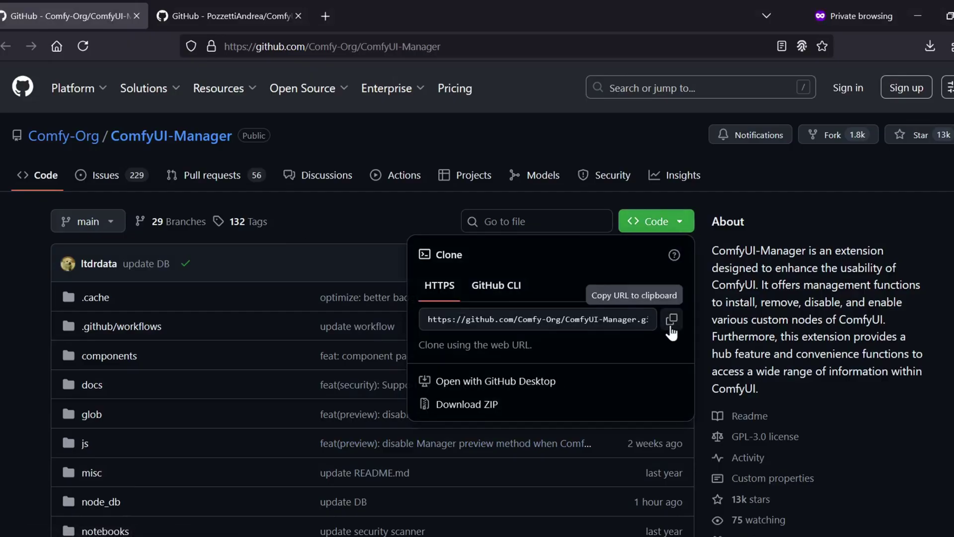
{"action": "left_click", "coordinate": [671, 320]}
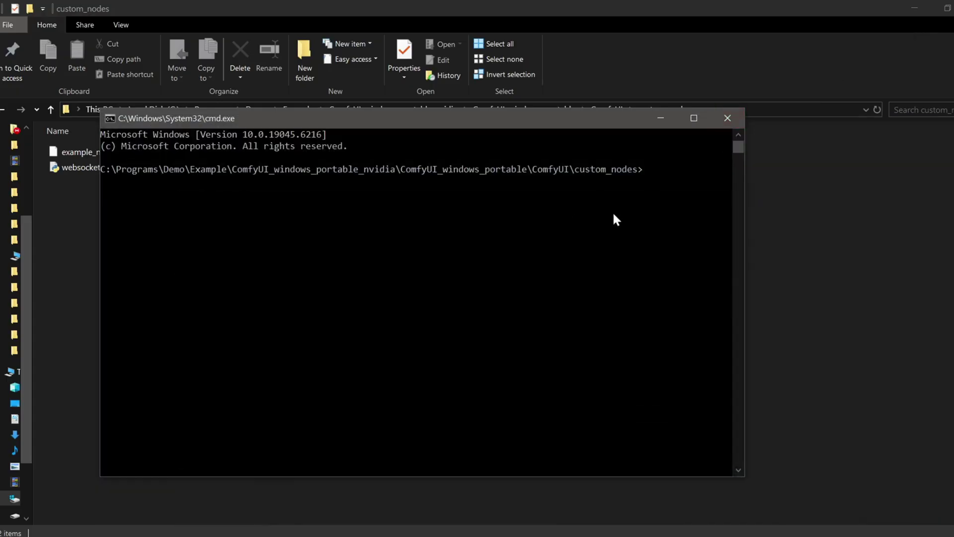
{"action": "type", "text": "git clone"}
{"action": "key", "text": "ctrl+v"}
{"action": "key", "text": "Return"}
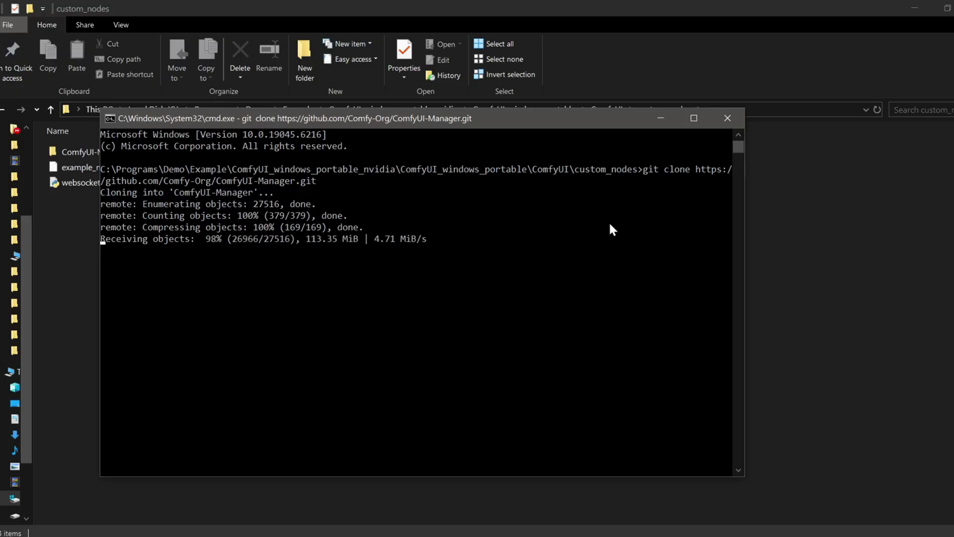
- Git clone the ComfyUI-TRELLIS2 repository into custom_nodes as well
{"action": "key", "text": "alt+Tab"}
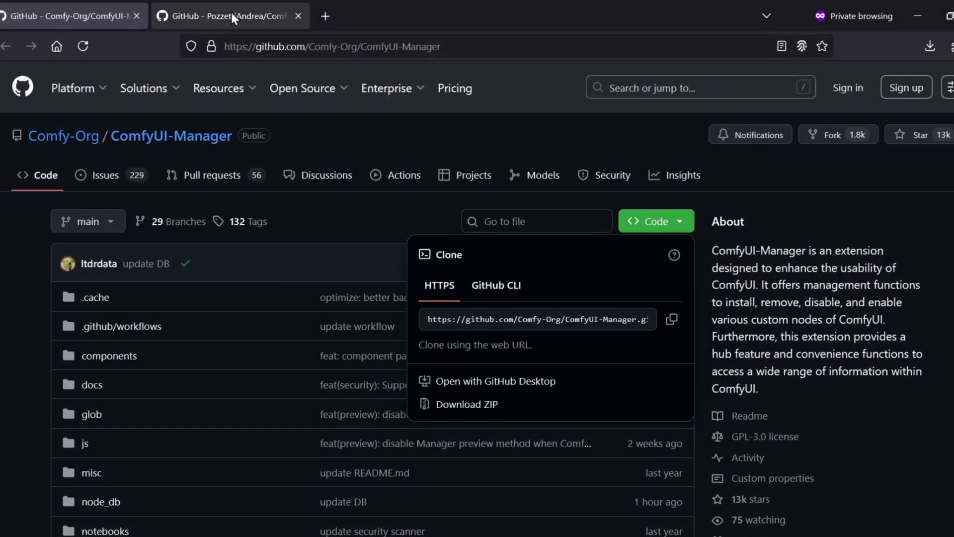
{"action": "left_click", "coordinate": [231, 16]}
{"action": "left_click", "coordinate": [678, 222]}
{"action": "left_click", "coordinate": [672, 318]}
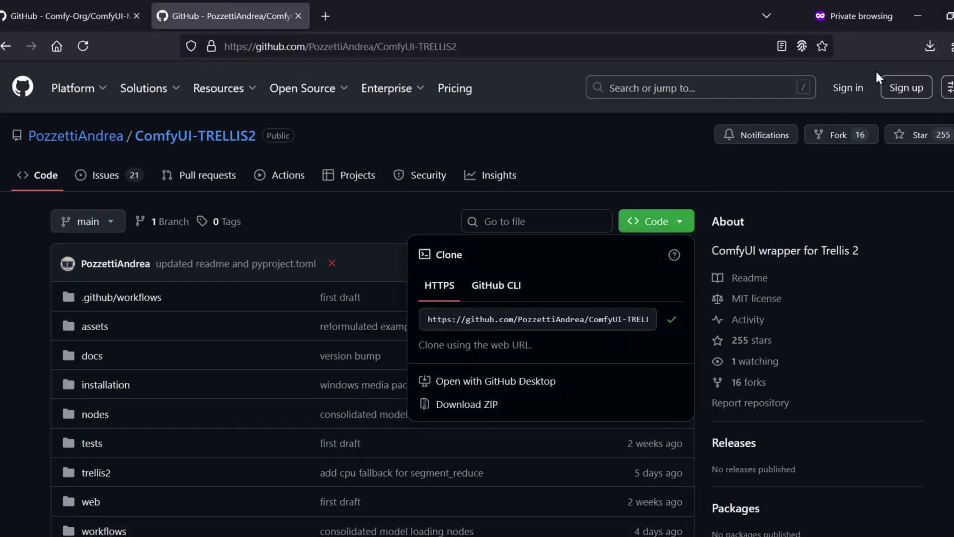
{"action": "key", "text": "alt+Tab"}
{"action": "type", "text": "git clone"}
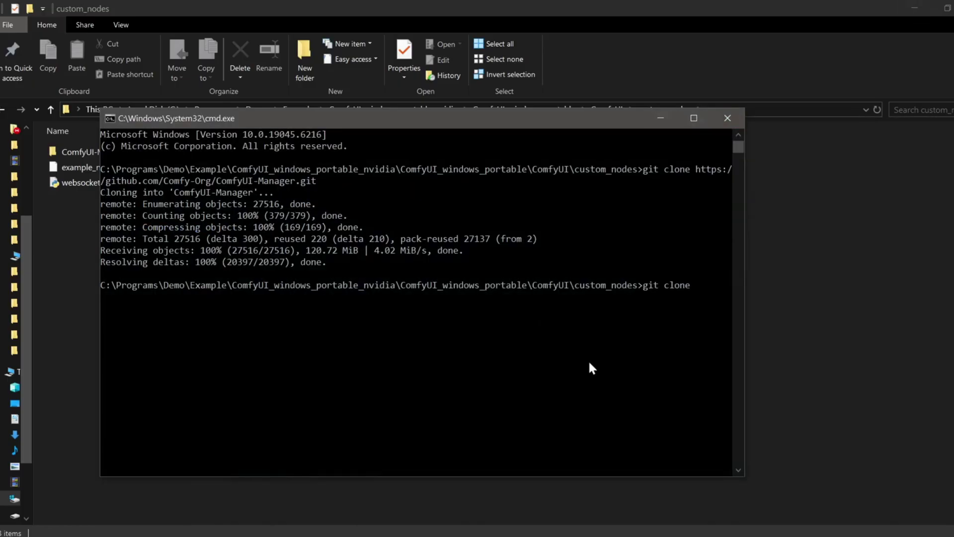
{"action": "key", "text": "ctrl+v"}
{"action": "key", "text": "Return"}
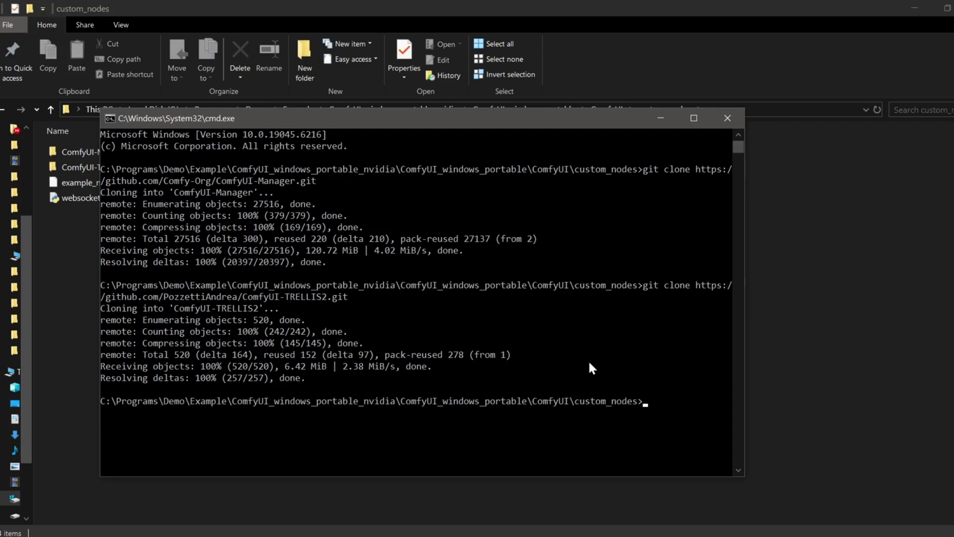
- Close the old prompt and open a new command window in the ComfyUI_windows_portable folder
{"action": "left_click", "coordinate": [730, 122]}
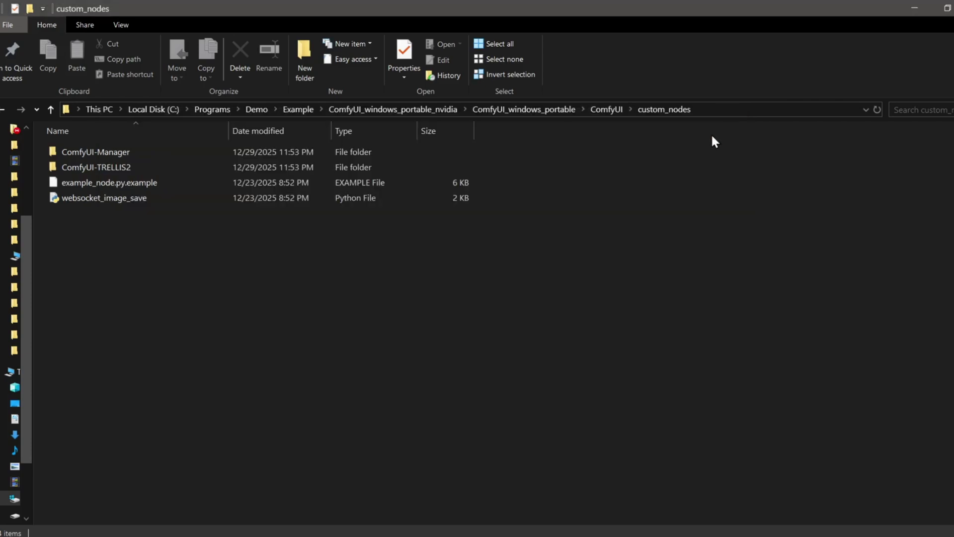
{"action": "left_click", "coordinate": [547, 112]}
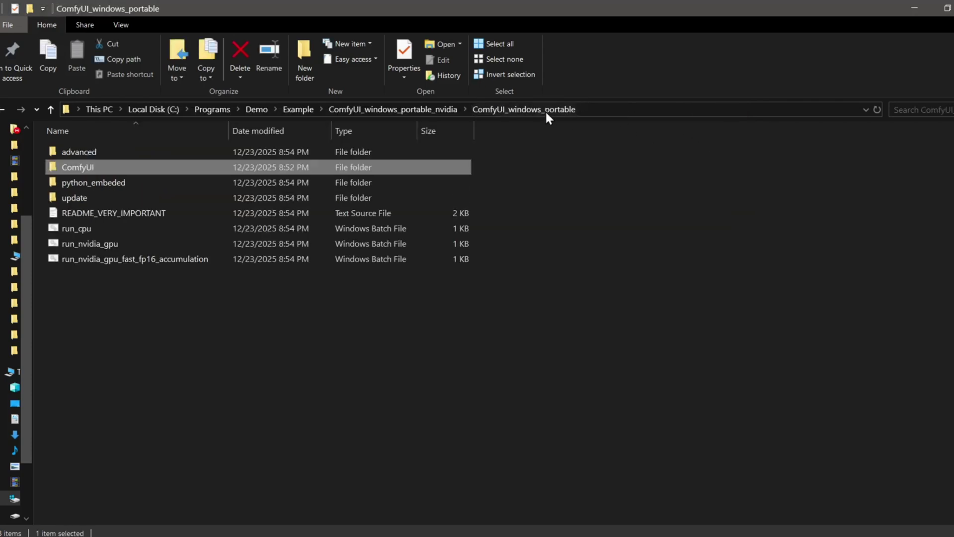
{"action": "left_click", "coordinate": [616, 110]}
{"action": "type", "text": "cmd"}
{"action": "key", "text": "Return"}
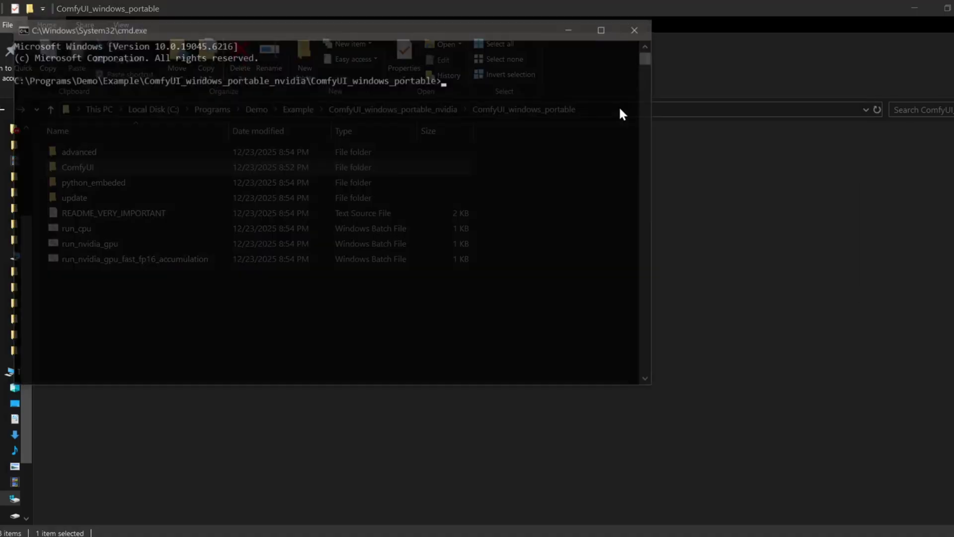
{"action": "left_click_drag", "start_coordinate": [470, 28], "coordinate": [639, 114]}
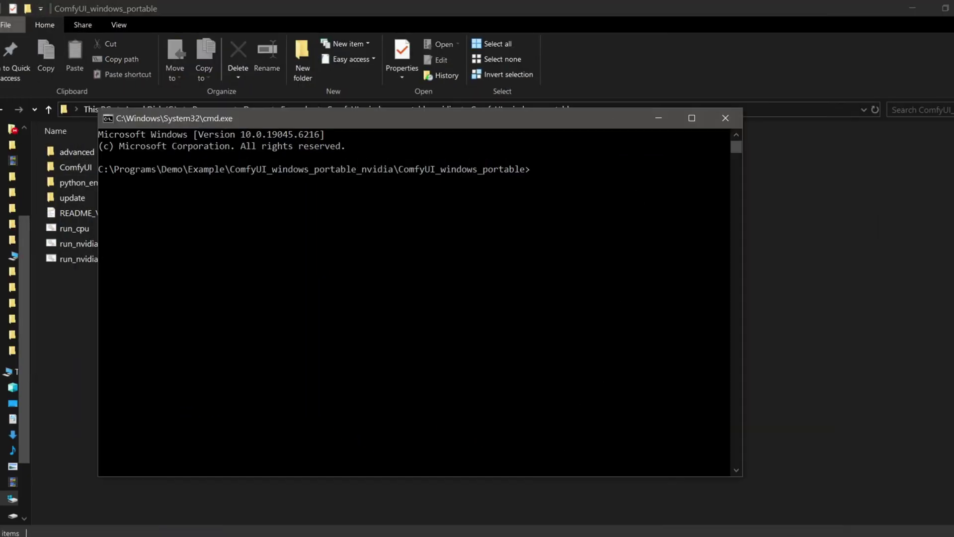
- Install torch 2.8.0+cu128 with the command copied from the notes
{"action": "key", "text": "alt+Tab"}
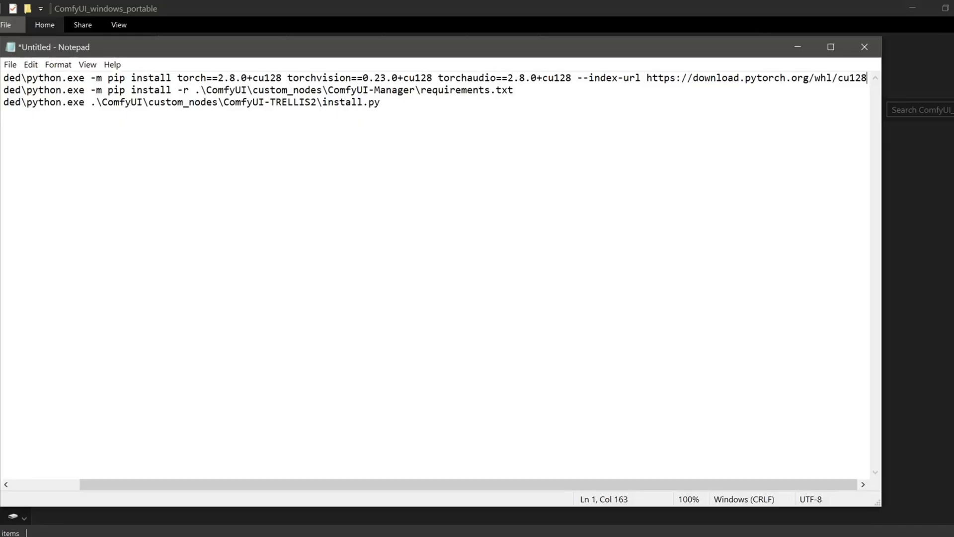
{"action": "left_click_drag", "start_coordinate": [401, 485], "coordinate": [161, 362]}
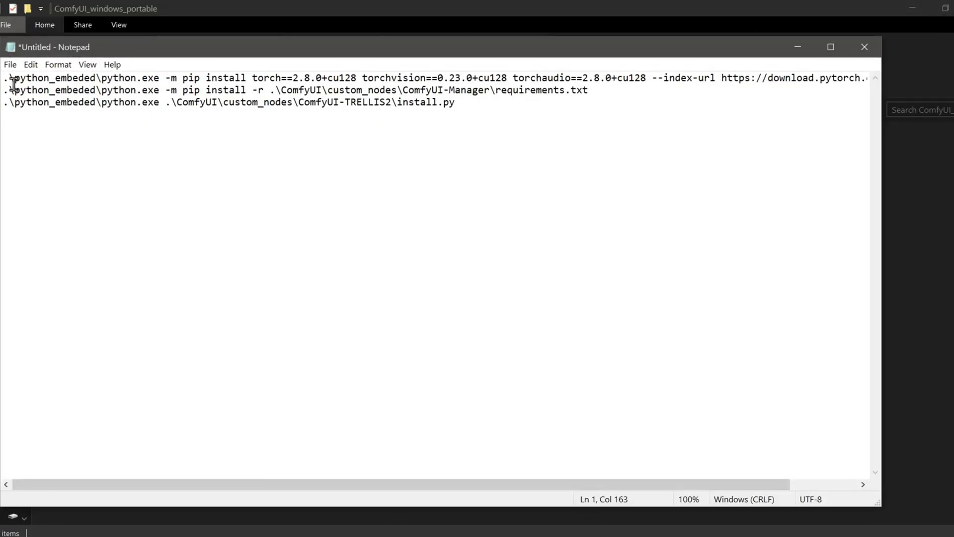
{"action": "left_click_drag", "start_coordinate": [3, 78], "coordinate": [846, 79]}
{"action": "right_click", "coordinate": [825, 78]}
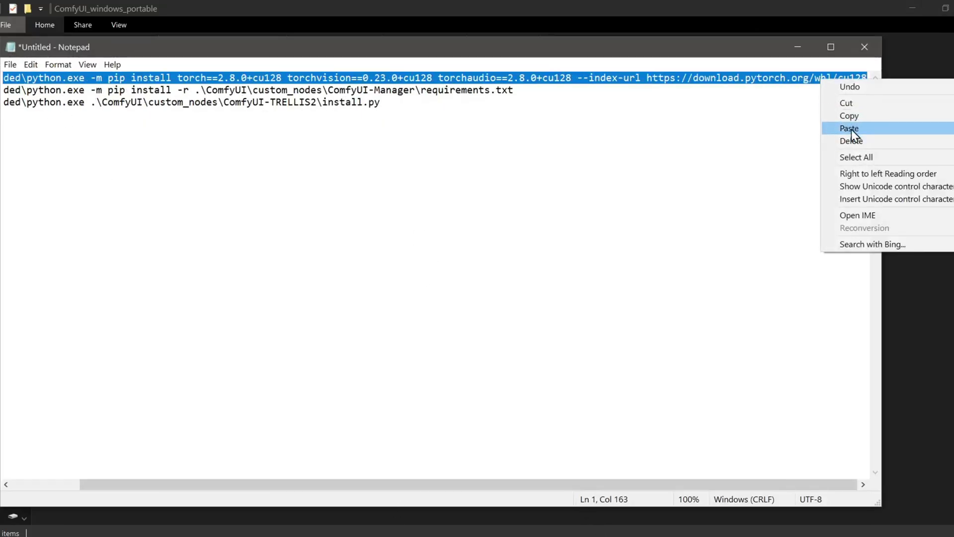
{"action": "left_click", "coordinate": [845, 116]}
{"action": "key", "text": "alt+Tab"}
{"action": "right_click", "coordinate": [630, 215]}
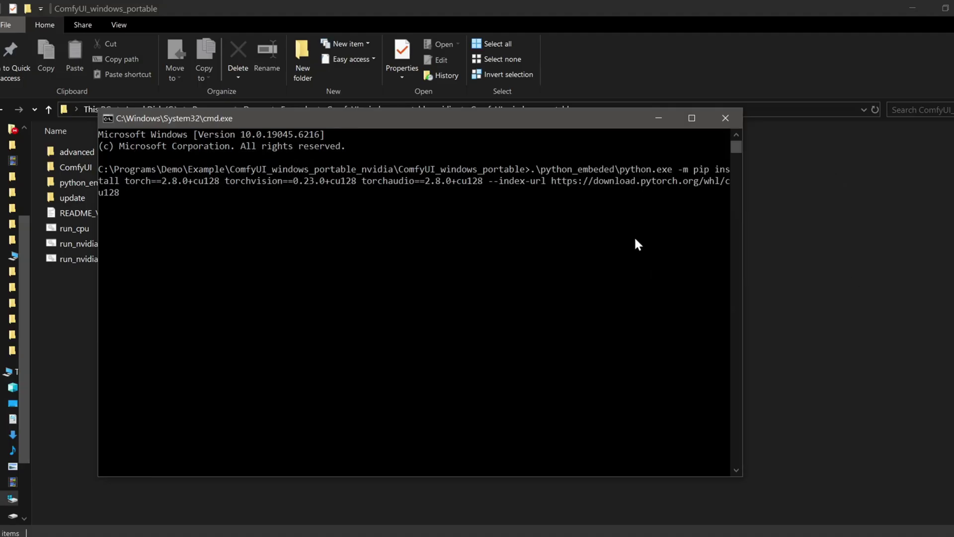
{"action": "key", "text": "Return"}
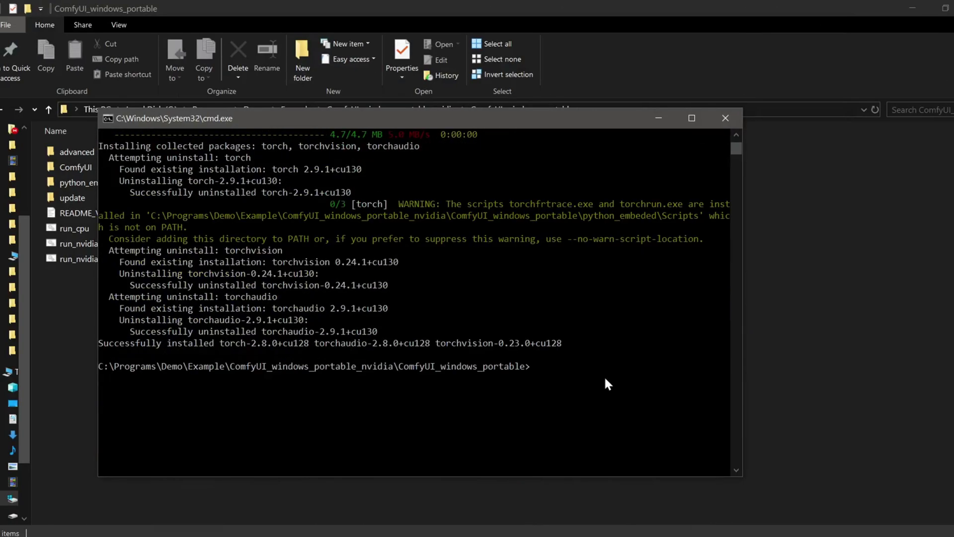
- Install the ComfyUI-Manager requirements with the command copied from the notes
{"action": "key", "text": "alt+Tab"}
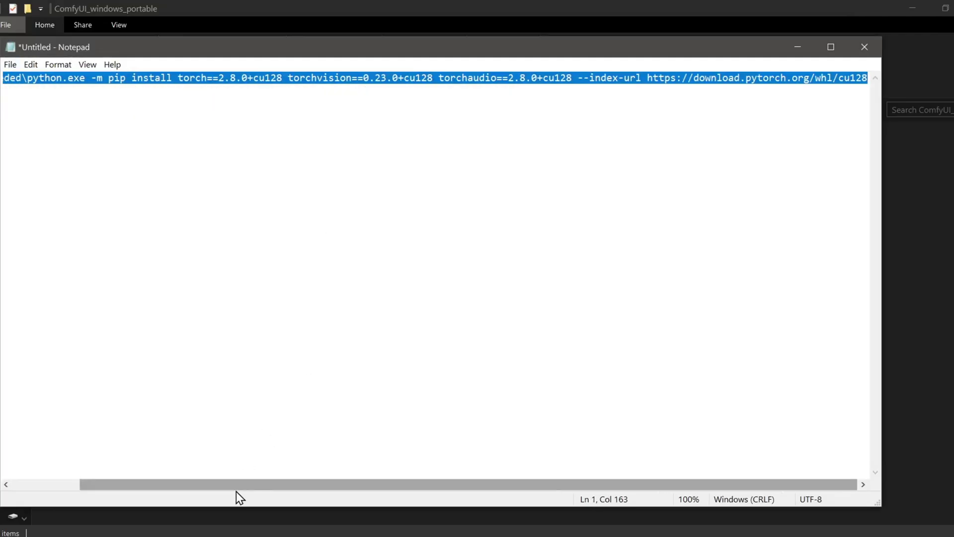
{"action": "scroll", "coordinate": [239, 485], "scroll_direction": "left", "scroll_amount": 2}
{"action": "left_click_drag", "start_coordinate": [587, 90], "coordinate": [3, 90]}
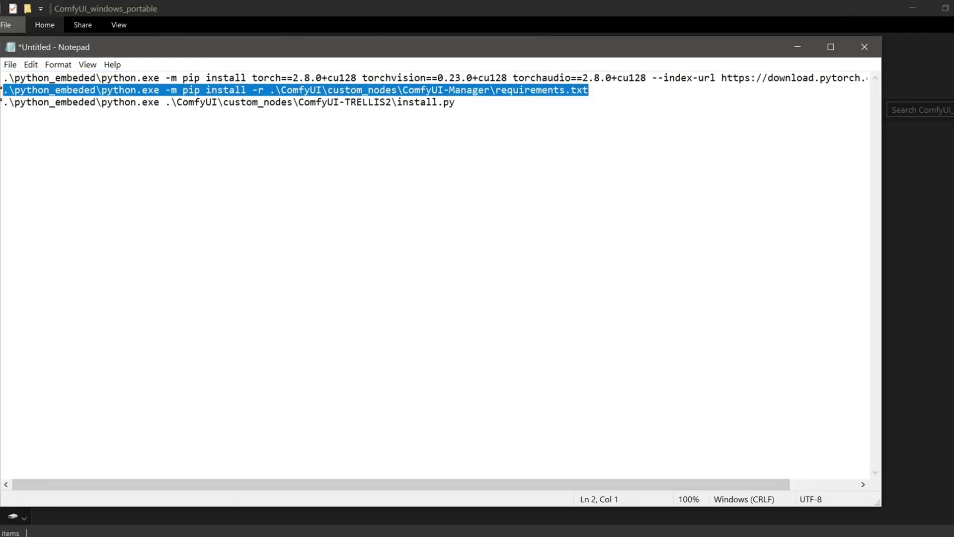
{"action": "right_click", "coordinate": [60, 91]}
{"action": "left_click", "coordinate": [120, 130]}
{"action": "key", "text": "alt+Tab"}
{"action": "key", "text": "ctrl+v"}
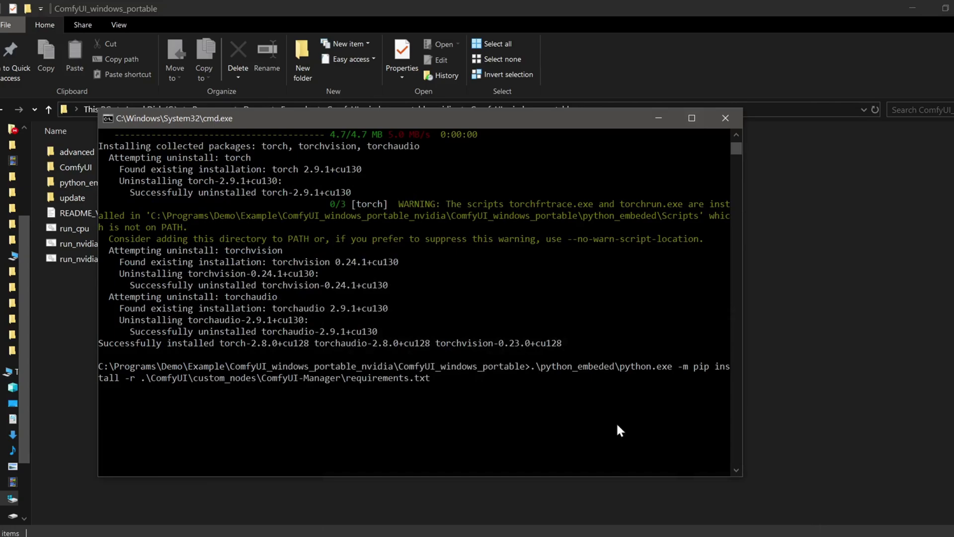
{"action": "key", "text": "Return"}
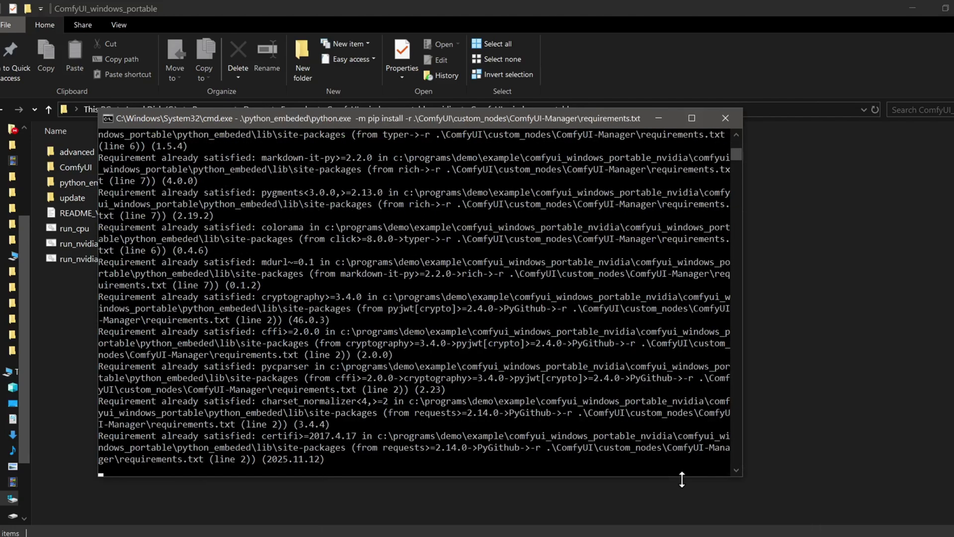
{"action": "scroll", "coordinate": [585, 300], "scroll_direction": "down", "scroll_amount": 4}
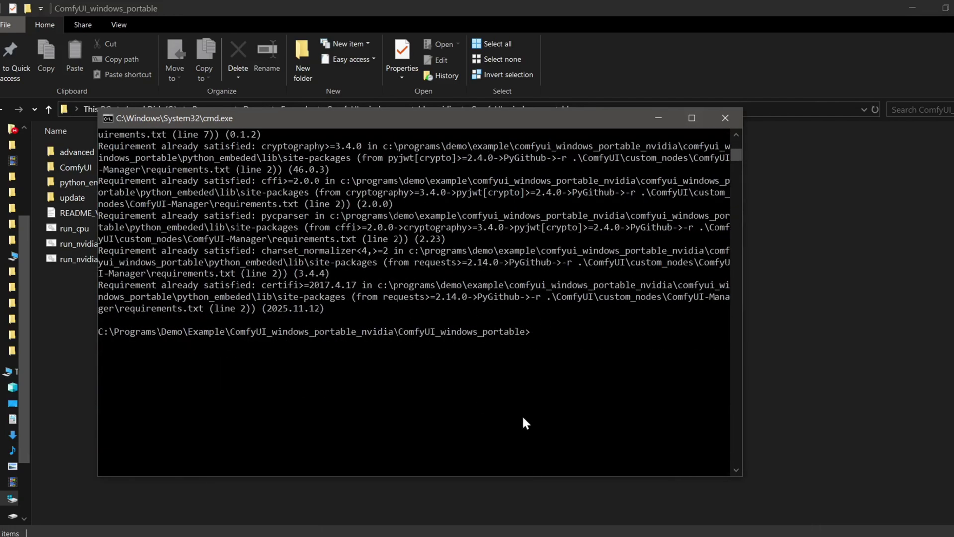
- Run the ComfyUI-TRELLIS2 install.py script from the command window
{"action": "key", "text": "alt+Tab"}
{"action": "left_click_drag", "start_coordinate": [455, 102], "coordinate": [3, 102]}
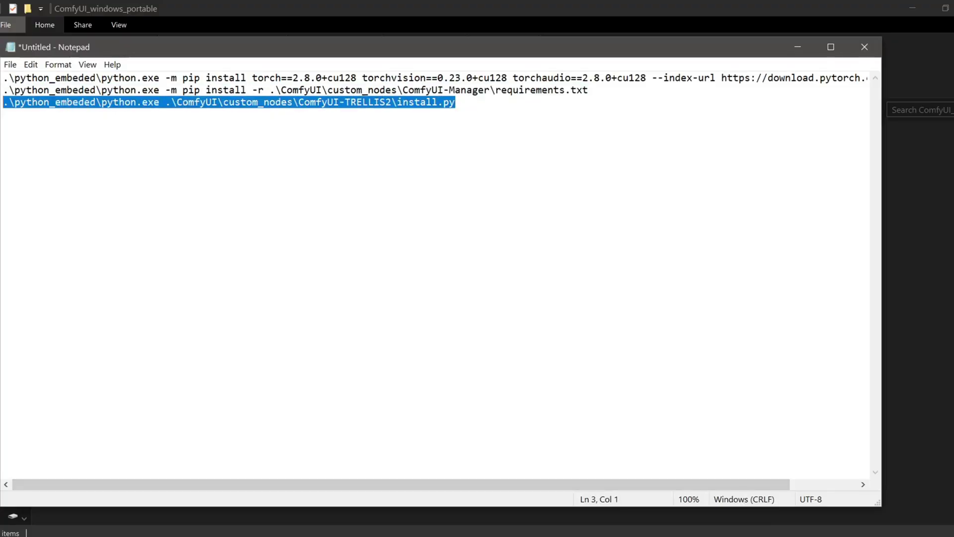
{"action": "right_click", "coordinate": [13, 99]}
{"action": "left_click", "coordinate": [64, 144]}
{"action": "left_click", "coordinate": [797, 47]}
{"action": "right_click", "coordinate": [600, 365]}
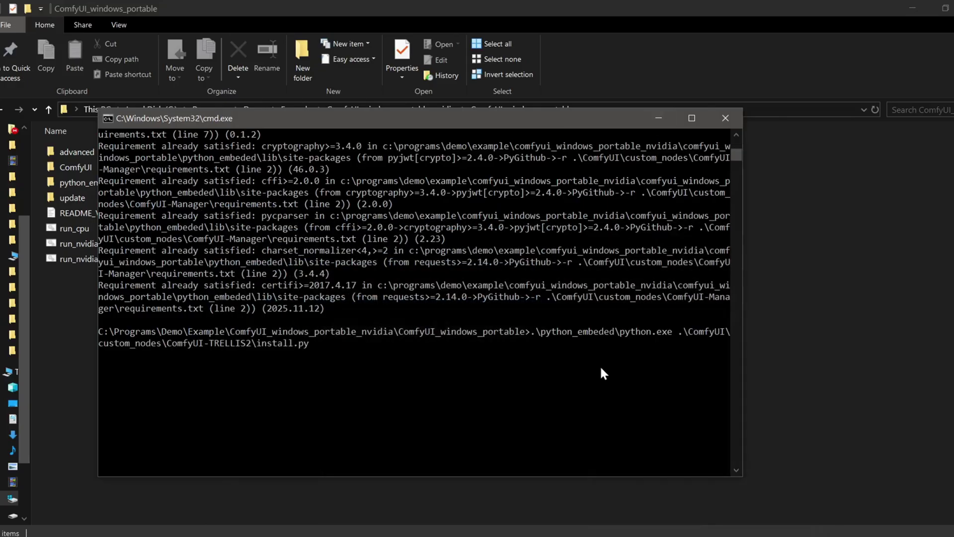
{"action": "key", "text": "Return"}
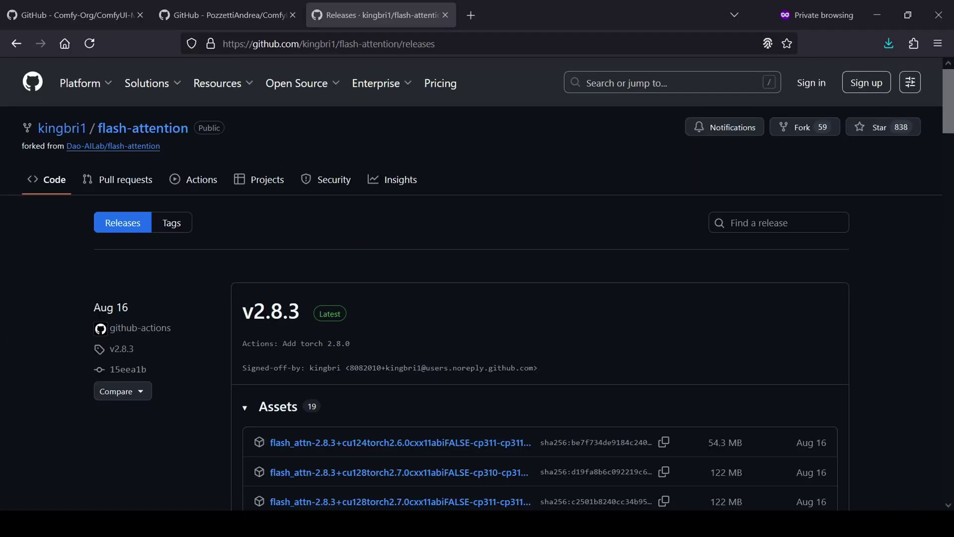
- Download the flash_attn 2.8.3 cu128torch2.8.0 cp313 win_amd64 wheel from the release Assets
{"action": "scroll", "coordinate": [887, 149], "scroll_direction": "down", "scroll_amount": 5}
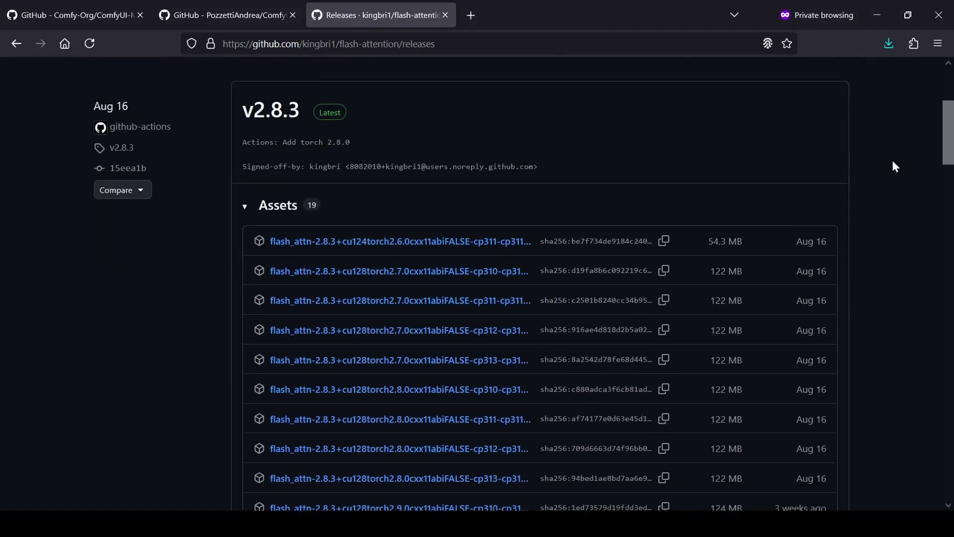
{"action": "scroll", "coordinate": [895, 164], "scroll_direction": "down", "scroll_amount": 2}
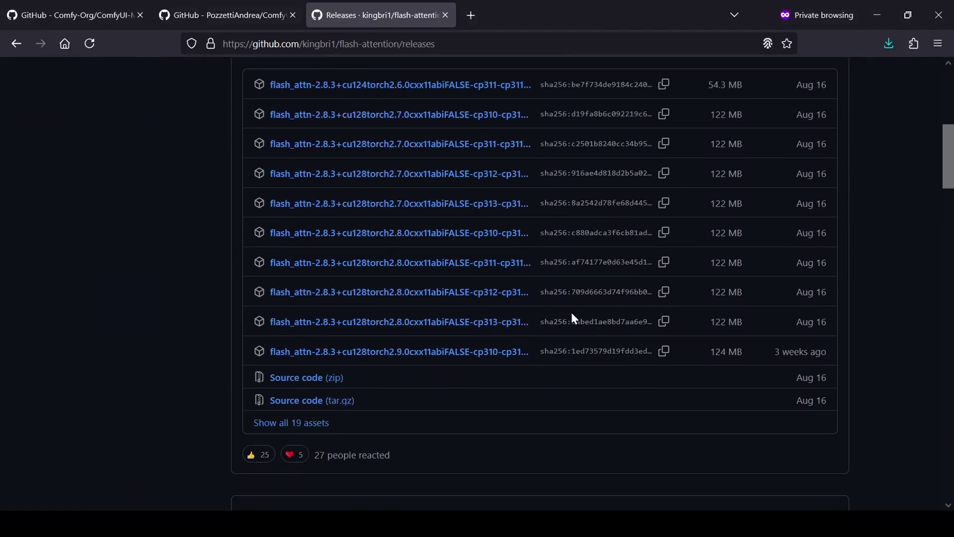
{"action": "left_click", "coordinate": [437, 324]}
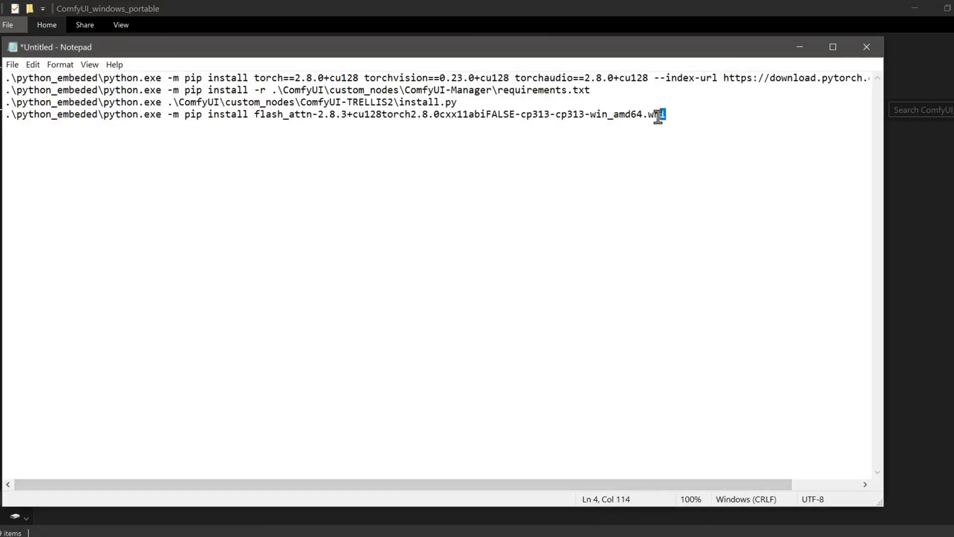
- Copy the flash_attn wheel pip install line from Notepad and run it in Command Prompt
{"action": "left_click_drag", "start_coordinate": [664, 115], "coordinate": [6, 115]}
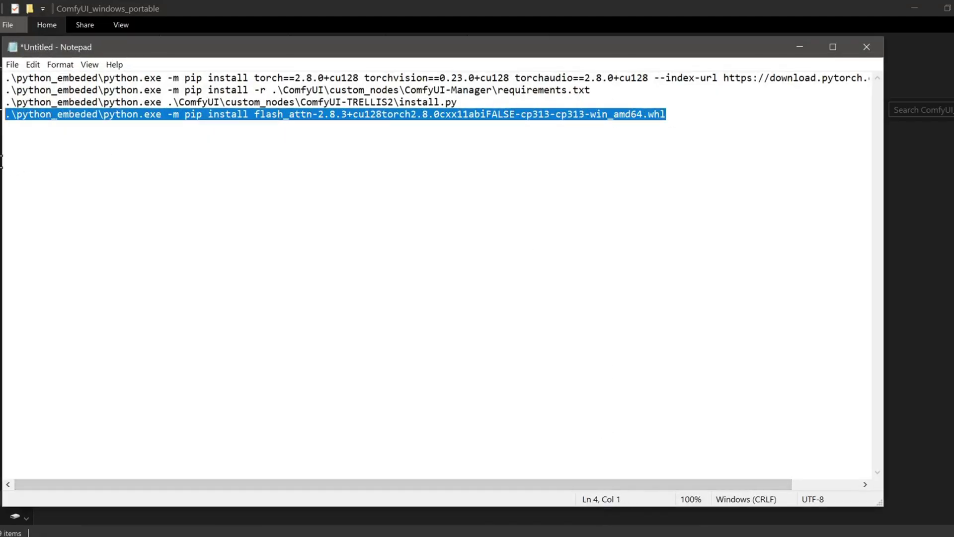
{"action": "right_click", "coordinate": [44, 116]}
{"action": "left_click", "coordinate": [91, 153]}
{"action": "left_click", "coordinate": [799, 46]}
{"action": "scroll", "coordinate": [686, 208], "scroll_direction": "down", "scroll_amount": 2}
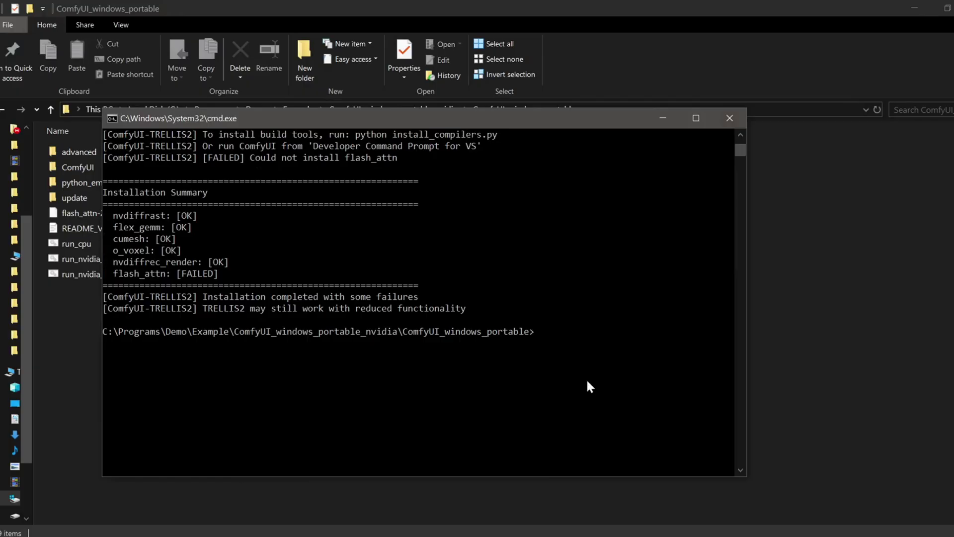
{"action": "key", "text": "ctrl+v"}
{"action": "key", "text": "Return"}
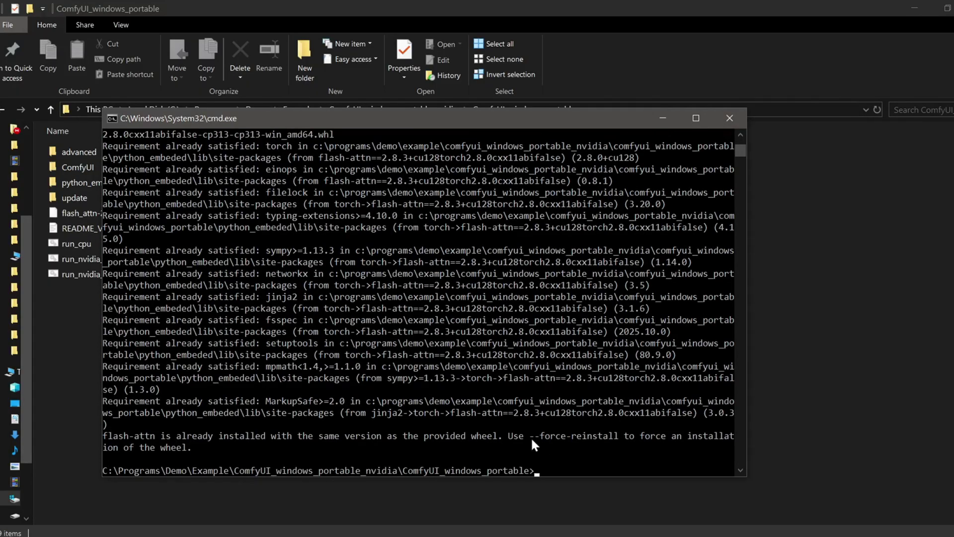
{"action": "scroll", "coordinate": [530, 445], "scroll_direction": "down", "scroll_amount": 1}
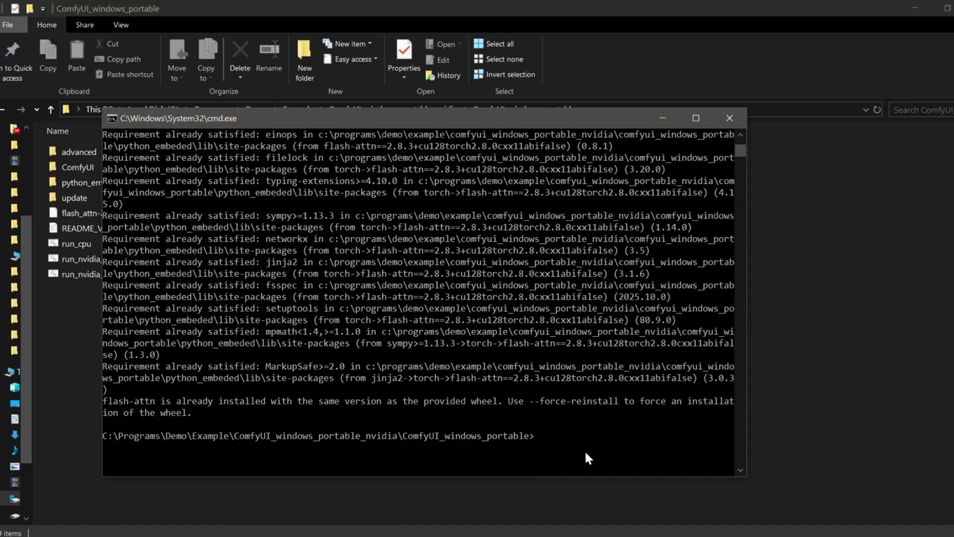
{"action": "scroll", "coordinate": [586, 453], "scroll_direction": "up", "scroll_amount": 1}
{"action": "scroll", "coordinate": [588, 454], "scroll_direction": "down", "scroll_amount": 1}
- Close Command Prompt and launch ComfyUI with run_nvidia_gpu
{"action": "left_click", "coordinate": [730, 118]}
{"action": "left_click", "coordinate": [300, 152]}
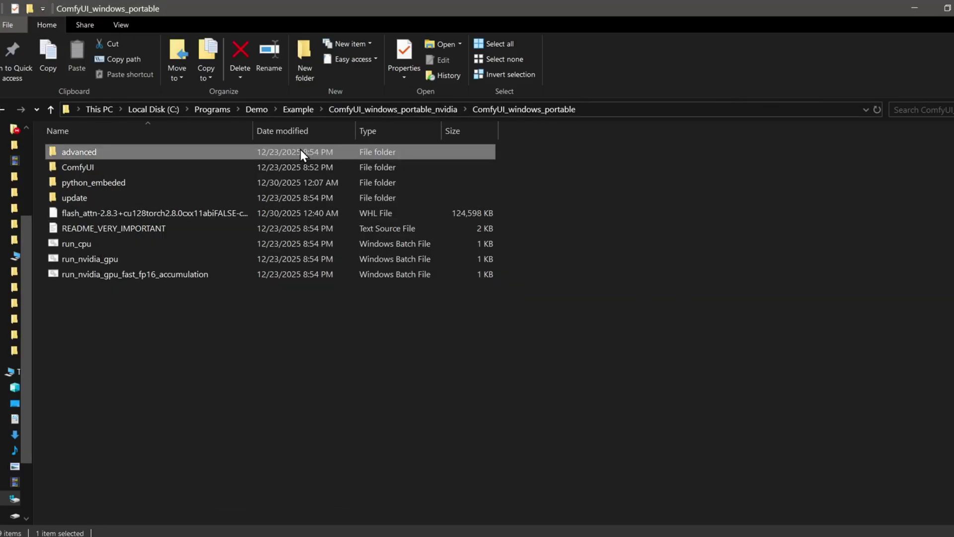
{"action": "double_click", "coordinate": [349, 259]}
{"action": "left_click_drag", "start_coordinate": [440, 86], "coordinate": [478, 126]}
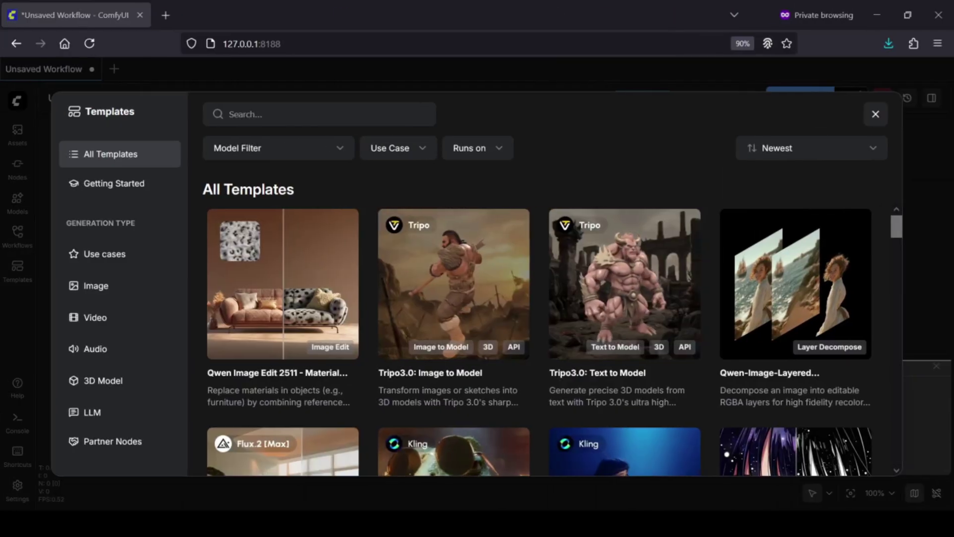
- Dismiss the GeomPackRemesh/GeomPackPreviewMeshVTK missing-nodes warning and zoom out to show all of geometry_only
{"action": "key", "text": "Escape"}
{"action": "left_click", "coordinate": [17, 102]}
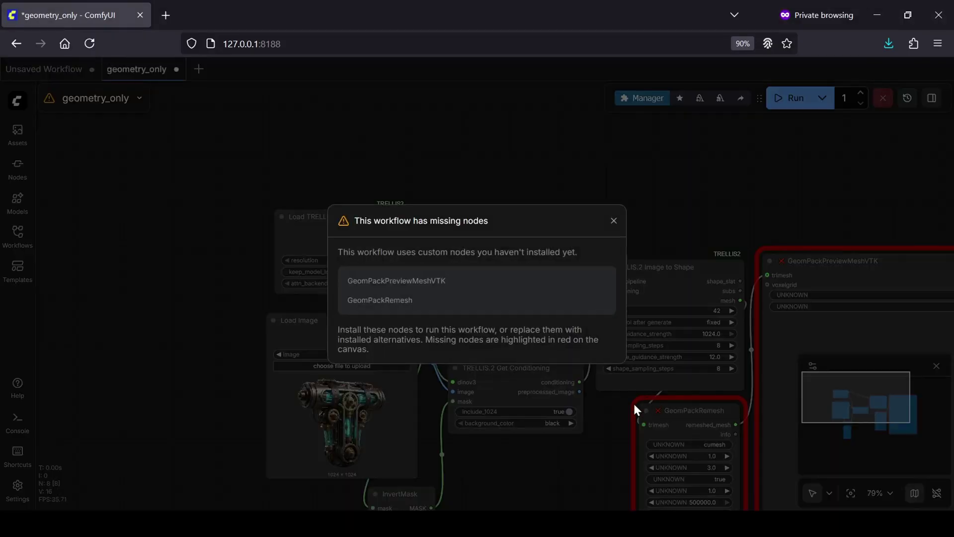
{"action": "left_click", "coordinate": [614, 220]}
{"action": "scroll", "coordinate": [605, 467], "scroll_direction": "down", "scroll_amount": 3}
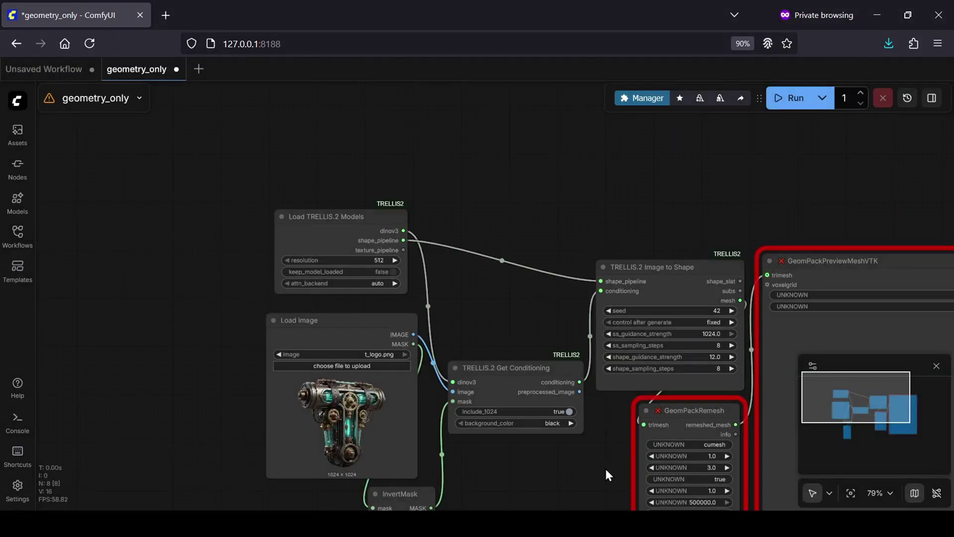
{"action": "left_click_drag", "start_coordinate": [604, 466], "coordinate": [425, 338]}
{"action": "scroll", "coordinate": [395, 385], "scroll_direction": "down", "scroll_amount": 1}
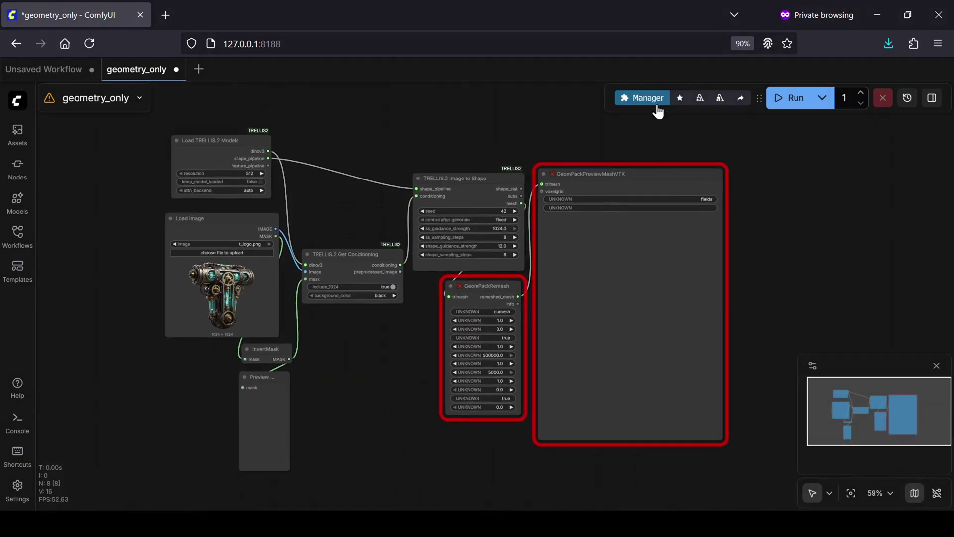
- Install the latest GeometryPack through Manager's Install Missing Custom Nodes list
{"action": "left_click", "coordinate": [655, 105]}
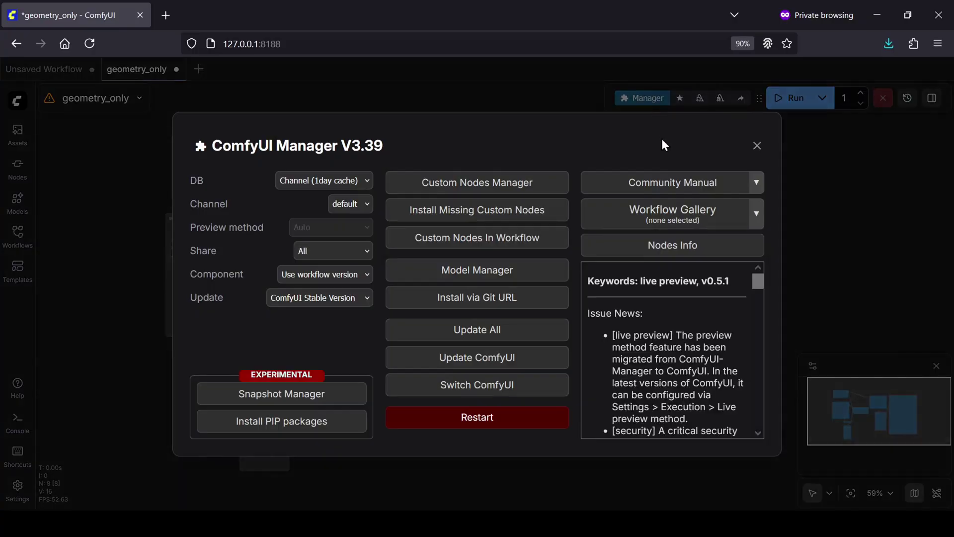
{"action": "left_click", "coordinate": [543, 211]}
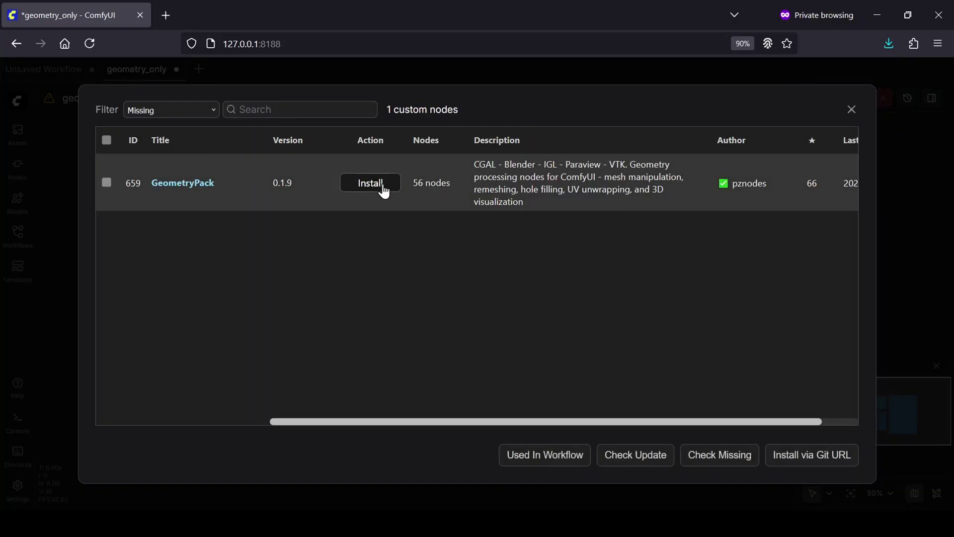
{"action": "left_click", "coordinate": [380, 184]}
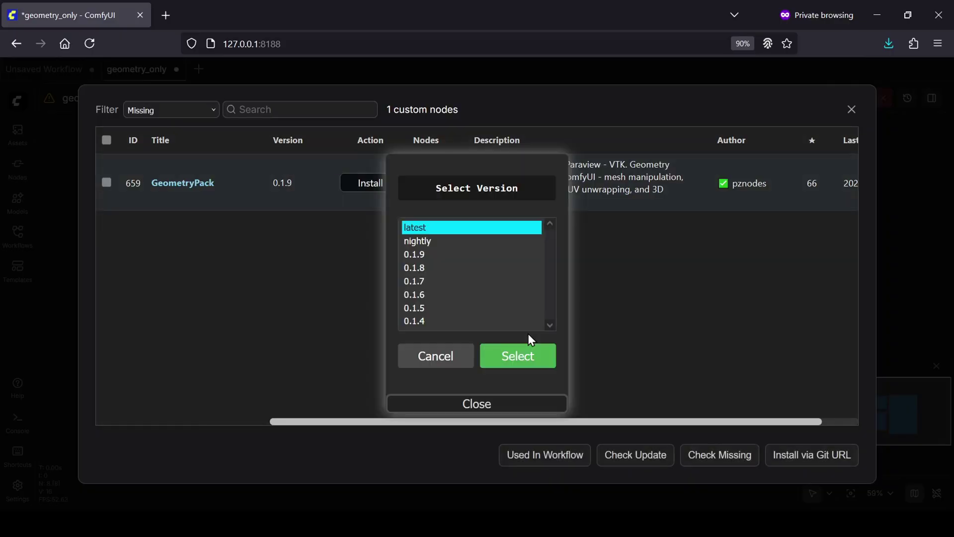
{"action": "left_click", "coordinate": [527, 354]}
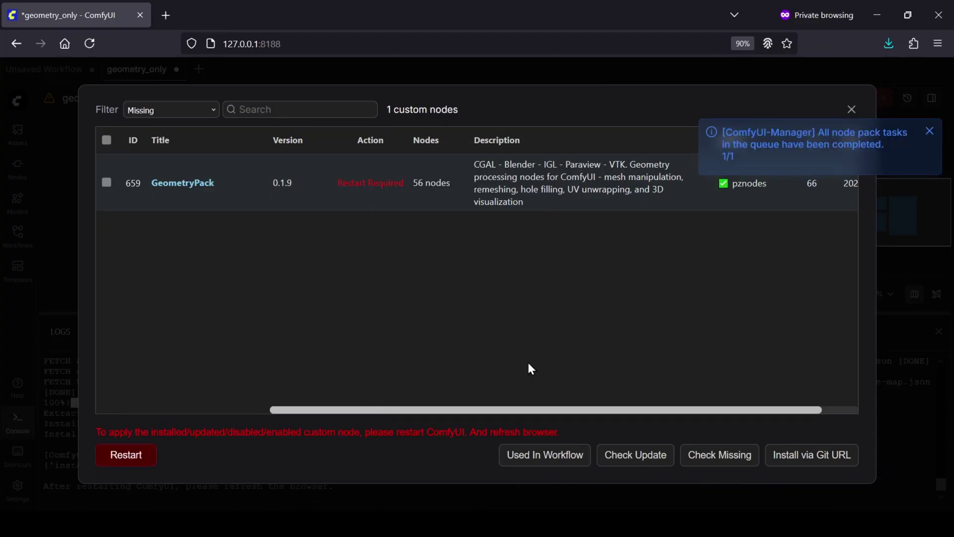
- Restart ComfyUI and confirm so the GeometryPack nodes load
{"action": "left_click", "coordinate": [139, 455]}
{"action": "left_click", "coordinate": [540, 321]}
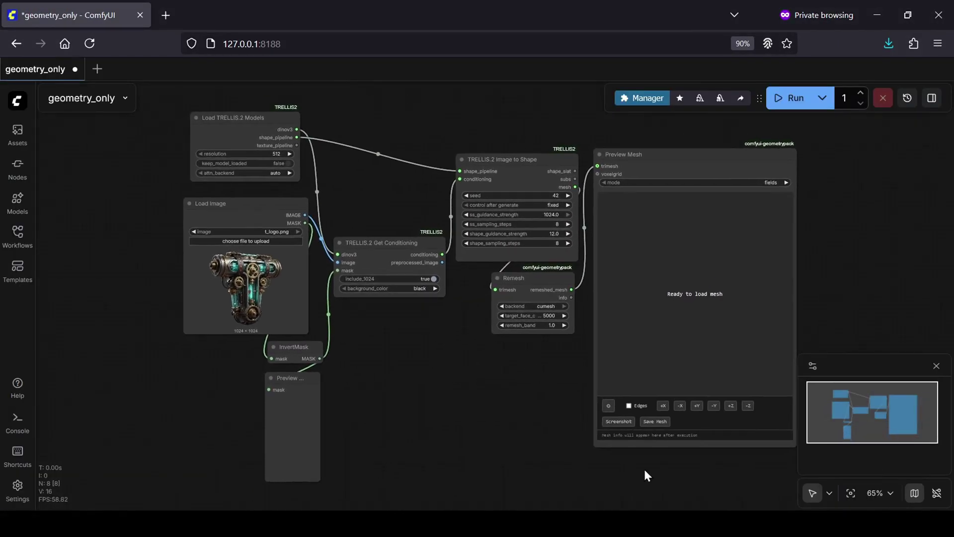
{"action": "left_click", "coordinate": [17, 101]}
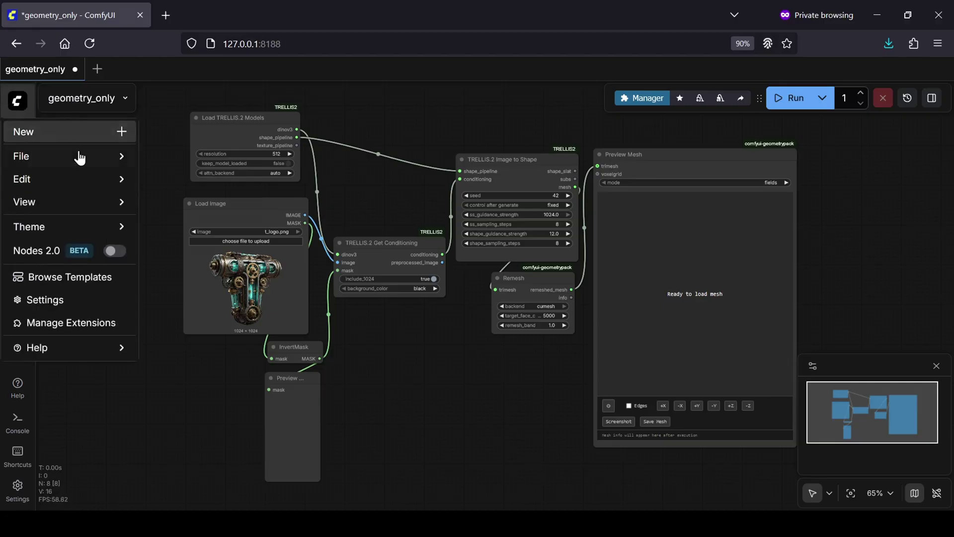
{"action": "key", "text": "Escape"}
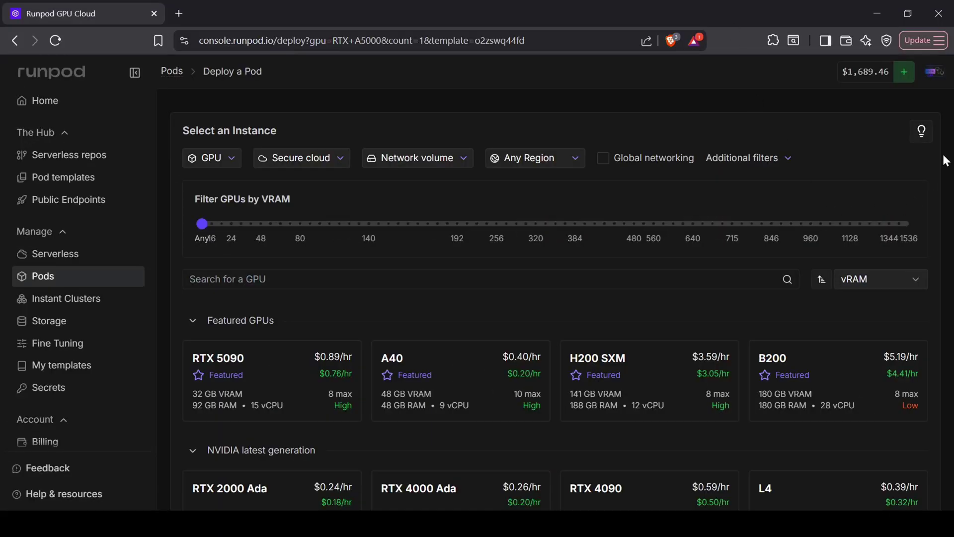
- Deploy an on-demand RTX 5090 pod with the Local Lab Trellis 2 ComfyUI template
{"action": "scroll", "coordinate": [949, 122], "scroll_direction": "down", "scroll_amount": 3}
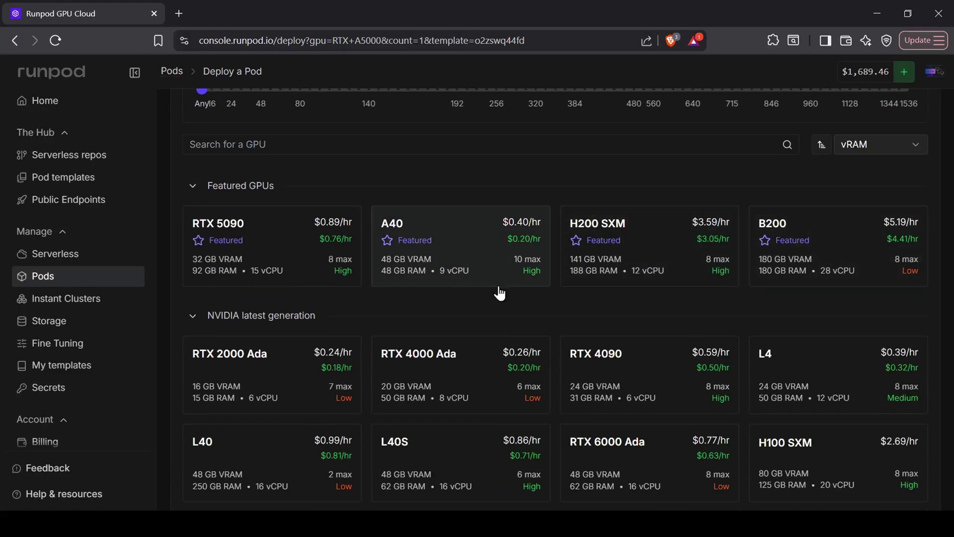
{"action": "left_click", "coordinate": [299, 253]}
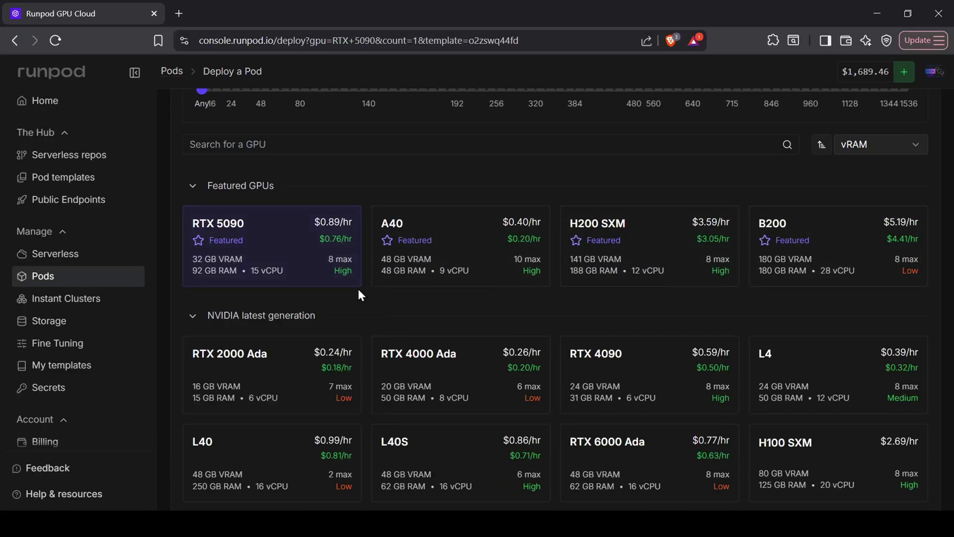
{"action": "scroll", "coordinate": [601, 323], "scroll_direction": "down", "scroll_amount": 15}
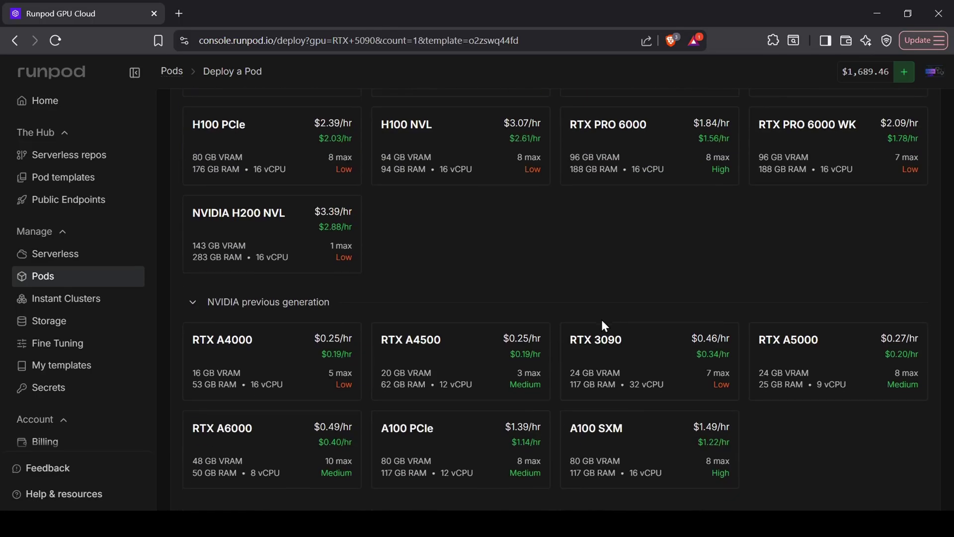
{"action": "scroll", "coordinate": [604, 327], "scroll_direction": "down", "scroll_amount": 1}
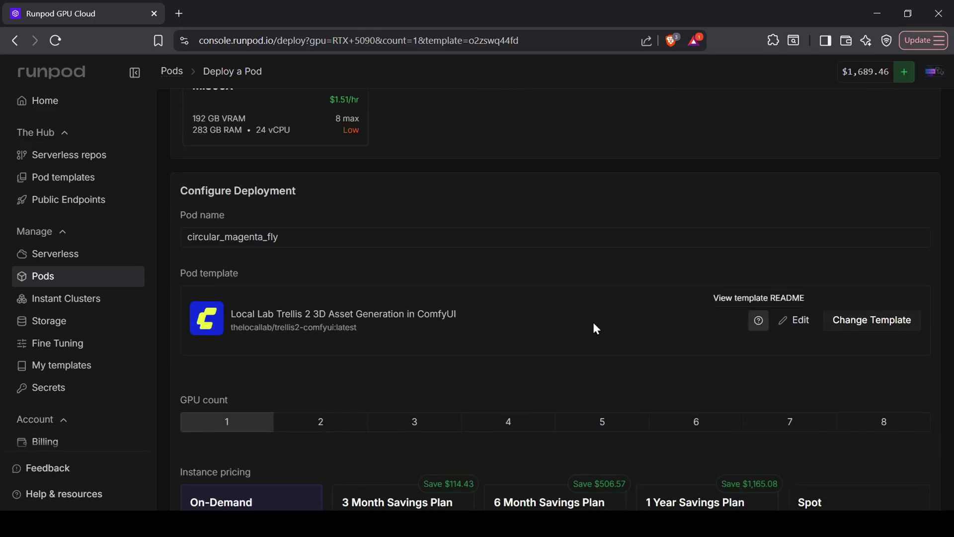
{"action": "left_click_drag", "start_coordinate": [231, 314], "coordinate": [351, 314]}
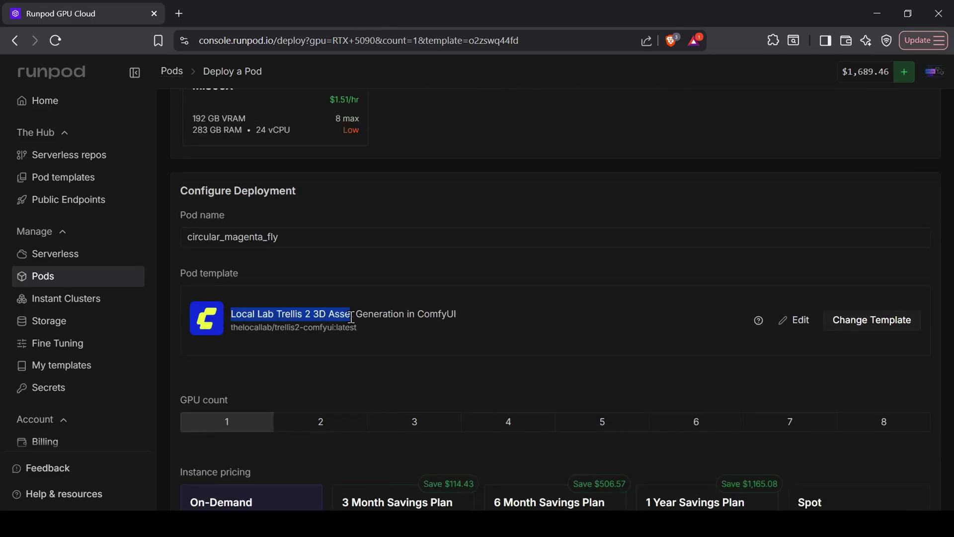
{"action": "left_click", "coordinate": [819, 360]}
{"action": "scroll", "coordinate": [820, 359], "scroll_direction": "down", "scroll_amount": 6}
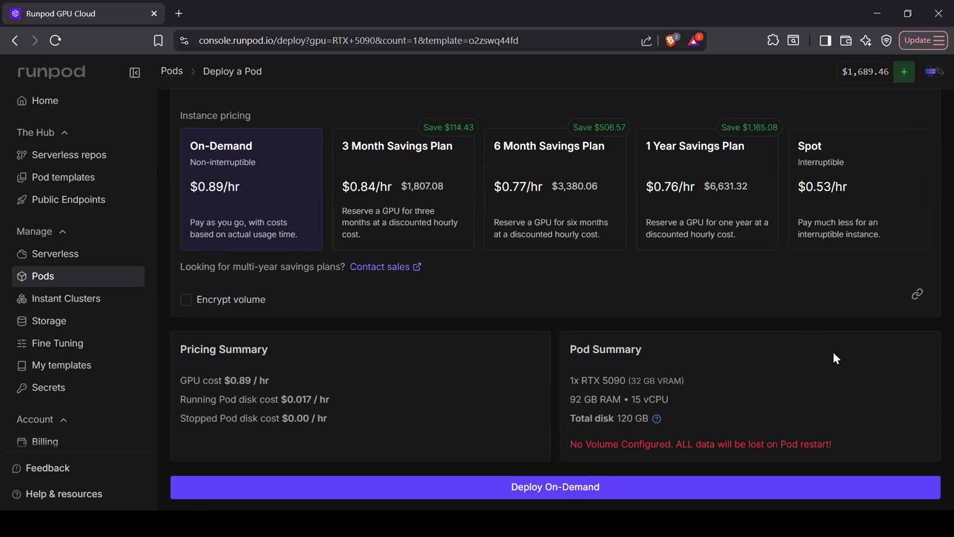
{"action": "left_click", "coordinate": [510, 486]}
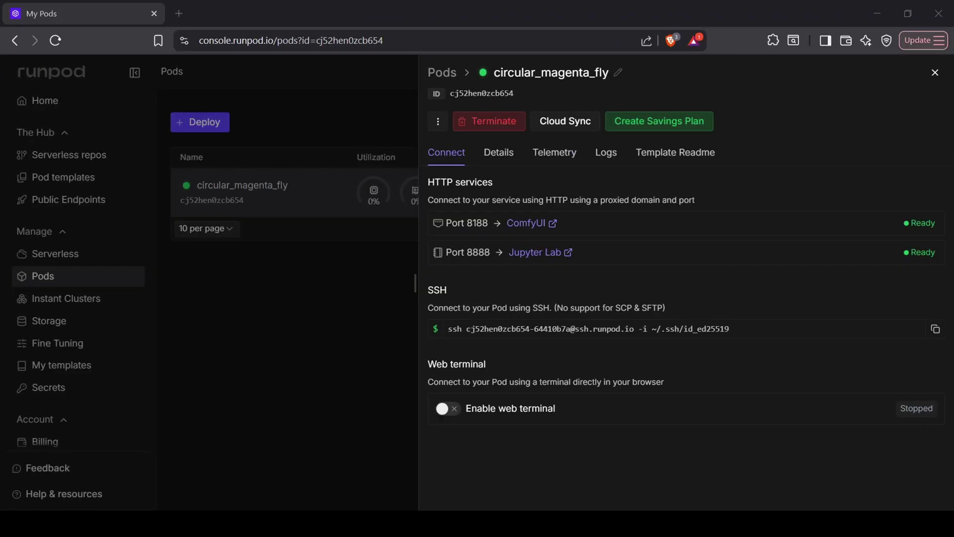
- Open the running pod's connection details to reach its Port 8188 ComfyUI
{"action": "left_click", "coordinate": [935, 73]}
{"action": "mouse_move", "coordinate": [641, 206]}
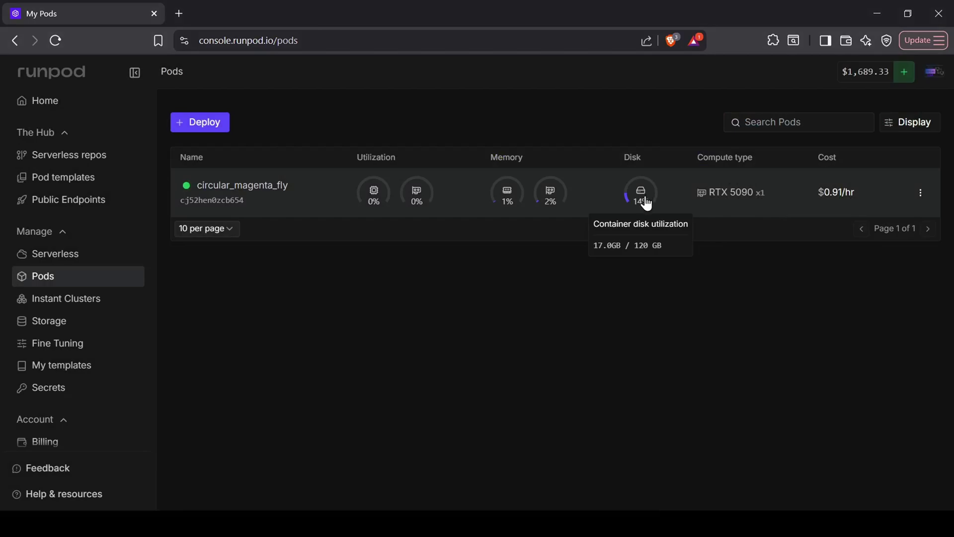
{"action": "left_click", "coordinate": [604, 202]}
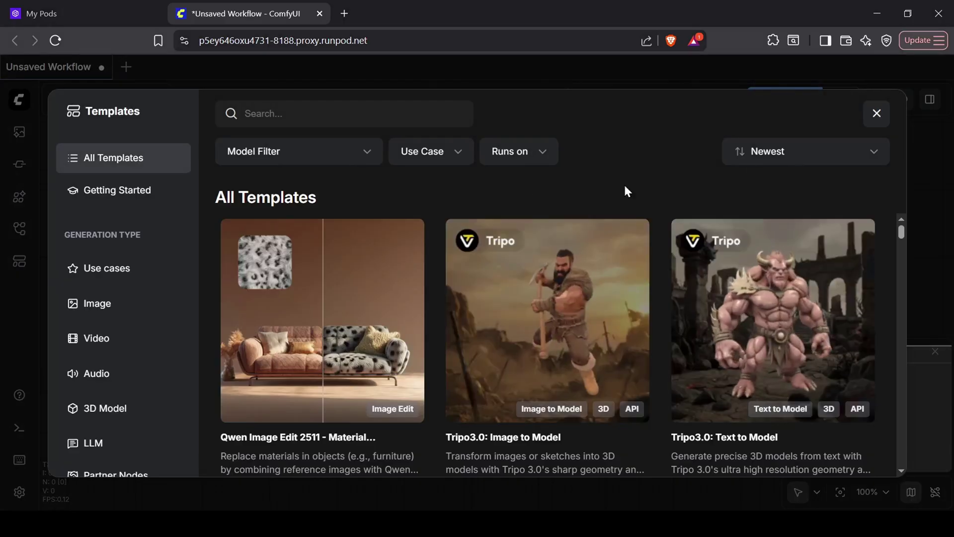
- Close Templates and open the geometry_texture workflow file
{"action": "left_click", "coordinate": [876, 113]}
{"action": "left_click", "coordinate": [18, 99]}
{"action": "mouse_move", "coordinate": [124, 155]}
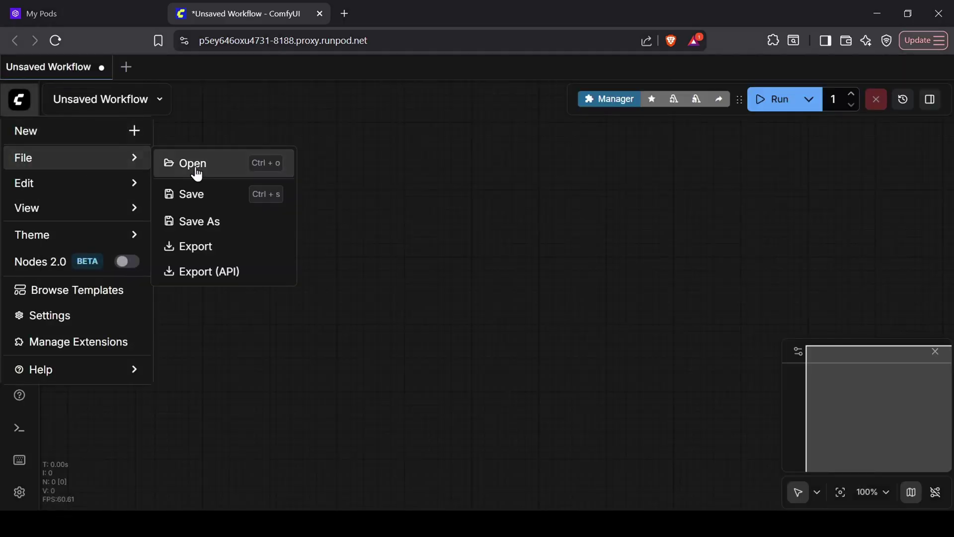
{"action": "left_click", "coordinate": [196, 174]}
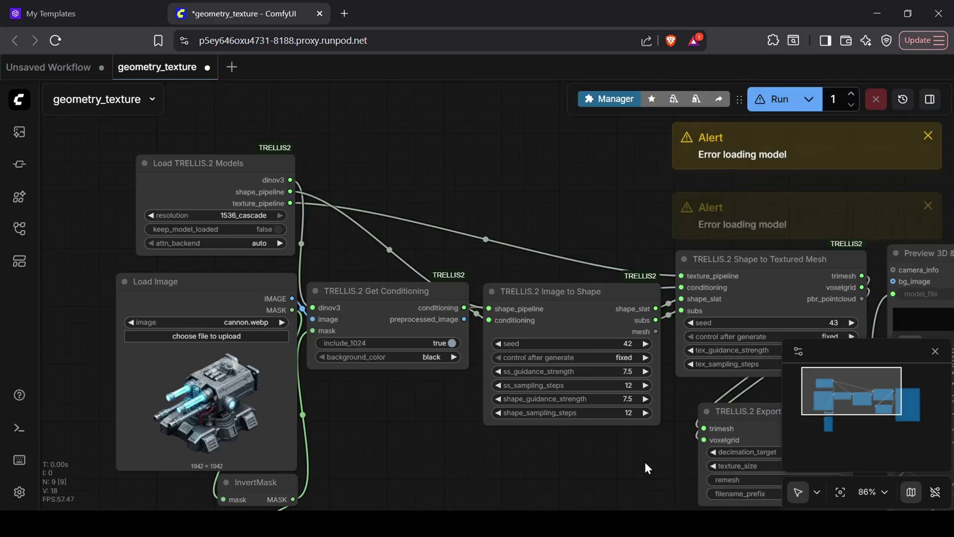
- Dismiss both model-loading error alerts and fit the workflow on the canvas
{"action": "left_click", "coordinate": [927, 135]}
{"action": "left_click", "coordinate": [927, 135]}
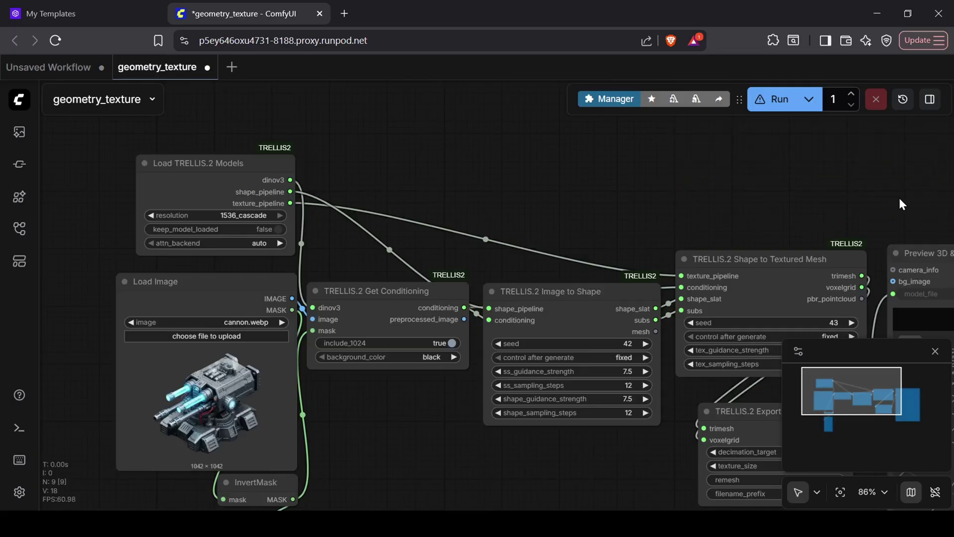
{"action": "scroll", "coordinate": [900, 199], "scroll_direction": "down", "scroll_amount": 3}
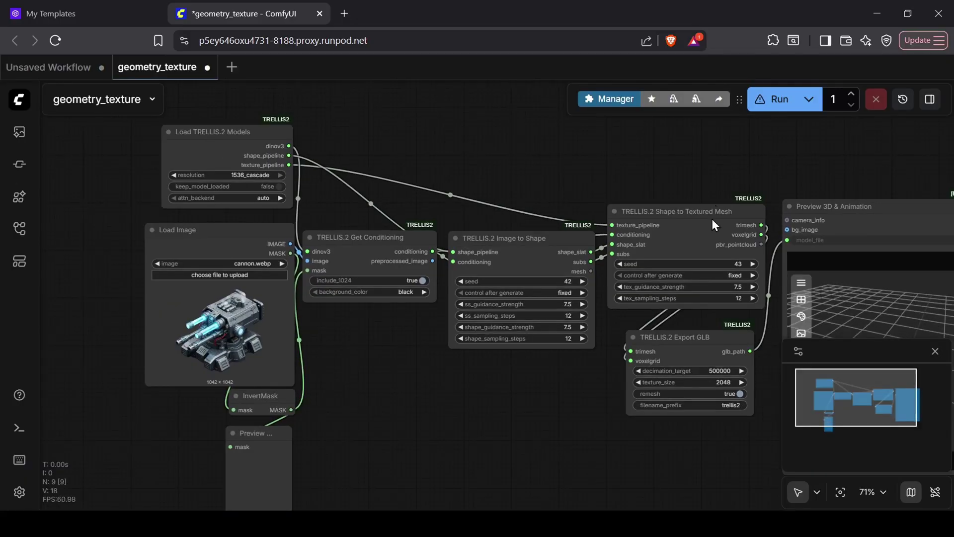
{"action": "left_click_drag", "start_coordinate": [690, 490], "coordinate": [545, 457]}
{"action": "scroll", "coordinate": [598, 477], "scroll_direction": "down", "scroll_amount": 2}
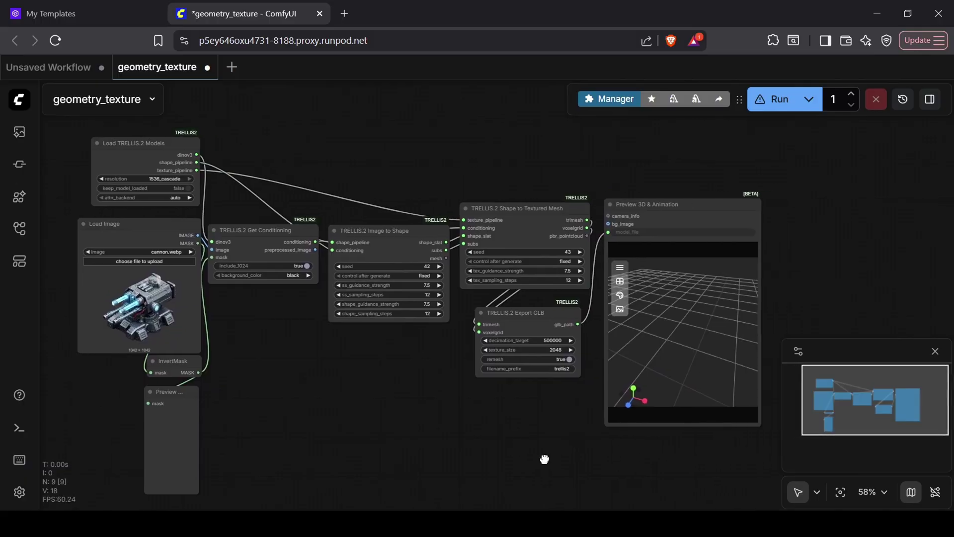
{"action": "left_click_drag", "start_coordinate": [390, 437], "coordinate": [446, 432]}
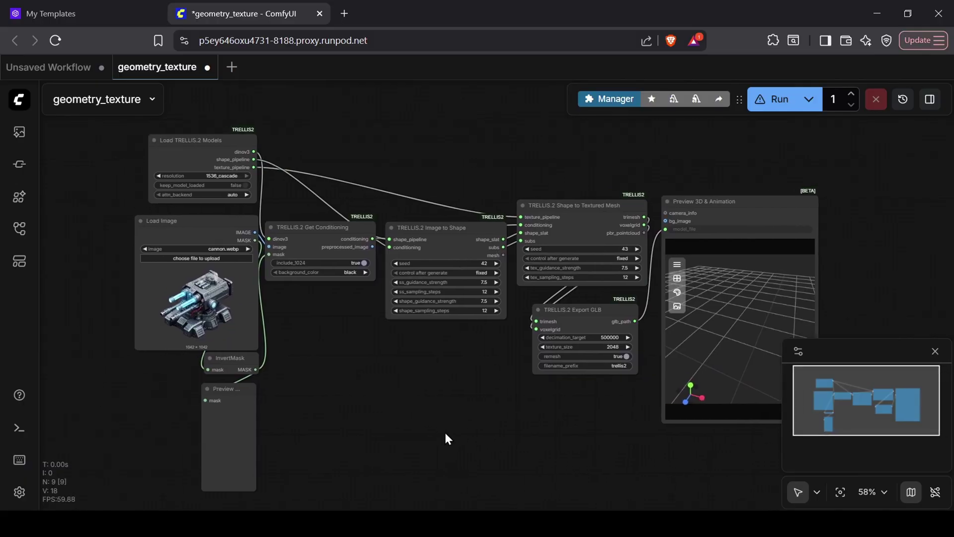
{"action": "left_click", "coordinate": [102, 67]}
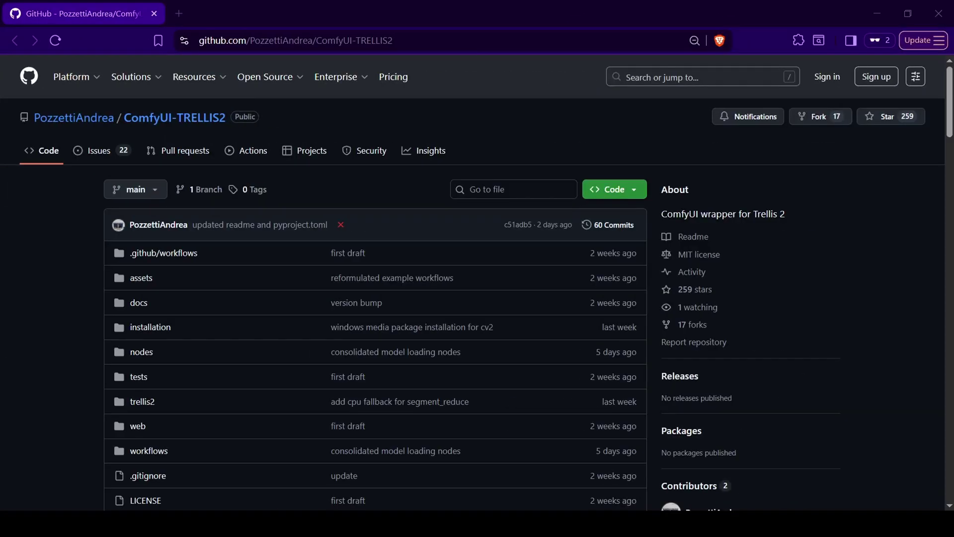
{"action": "scroll", "coordinate": [650, 268], "scroll_direction": "down", "scroll_amount": 4}
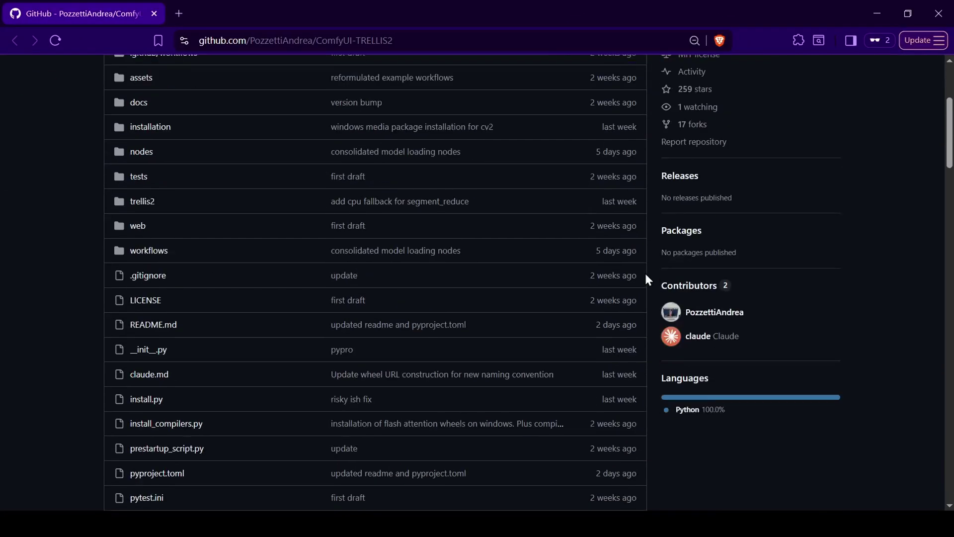
{"action": "scroll", "coordinate": [645, 272], "scroll_direction": "down", "scroll_amount": 1}
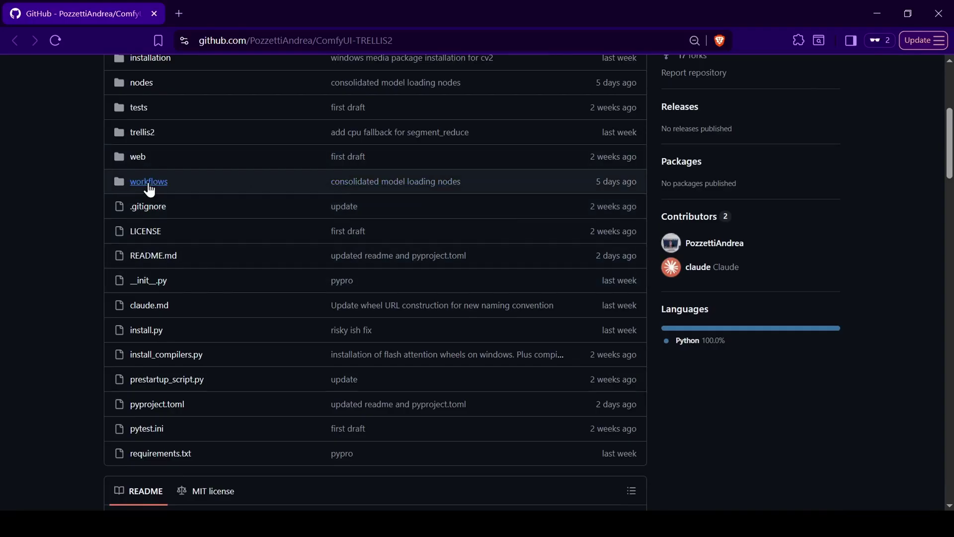
{"action": "left_click", "coordinate": [166, 188]}
{"action": "scroll", "coordinate": [560, 370], "scroll_direction": "down", "scroll_amount": 1}
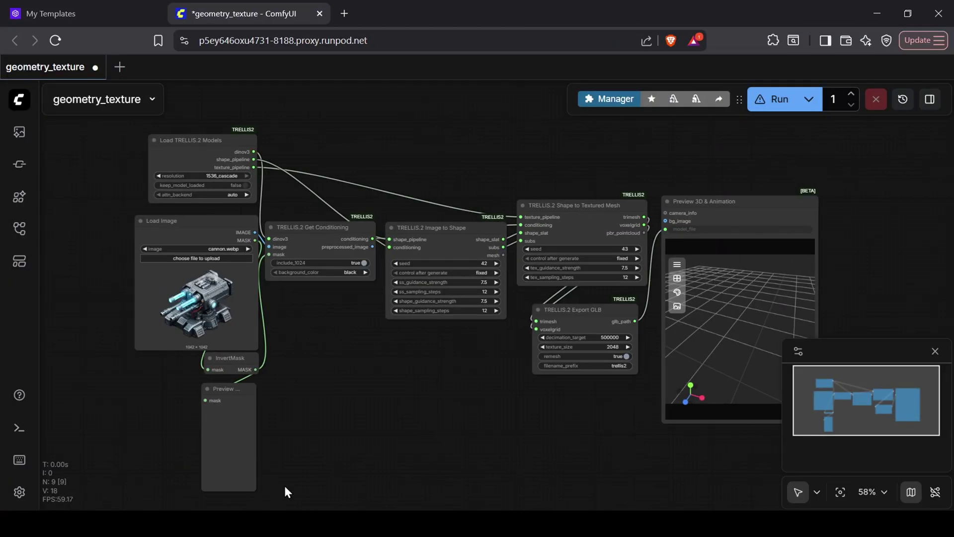
- Open the Background Removal workflow, load gun asset.jfif and run it
{"action": "left_click", "coordinate": [24, 106]}
{"action": "mouse_move", "coordinate": [77, 158]}
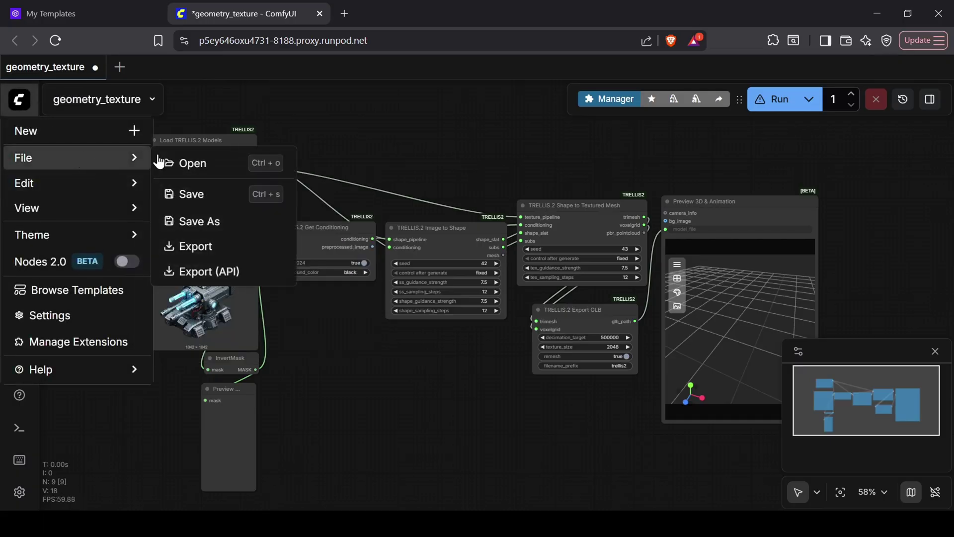
{"action": "left_click", "coordinate": [202, 158]}
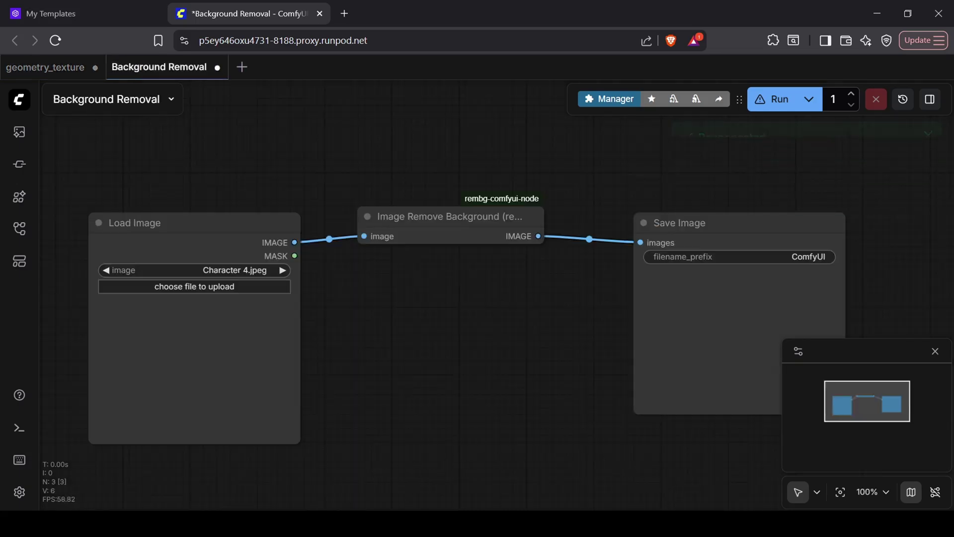
{"action": "left_click", "coordinate": [258, 288]}
{"action": "left_click", "coordinate": [666, 481]}
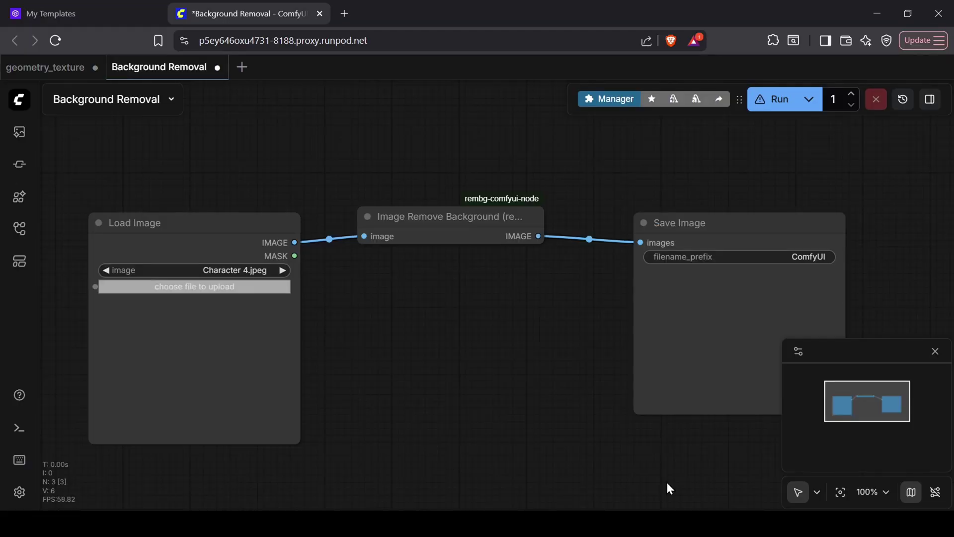
{"action": "left_click", "coordinate": [775, 102]}
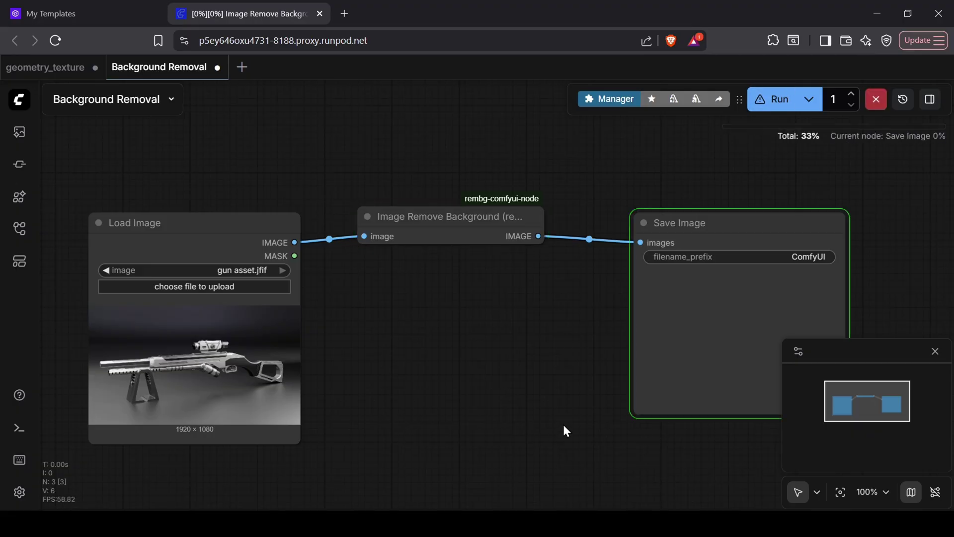
{"action": "left_click_drag", "start_coordinate": [564, 430], "coordinate": [502, 393]}
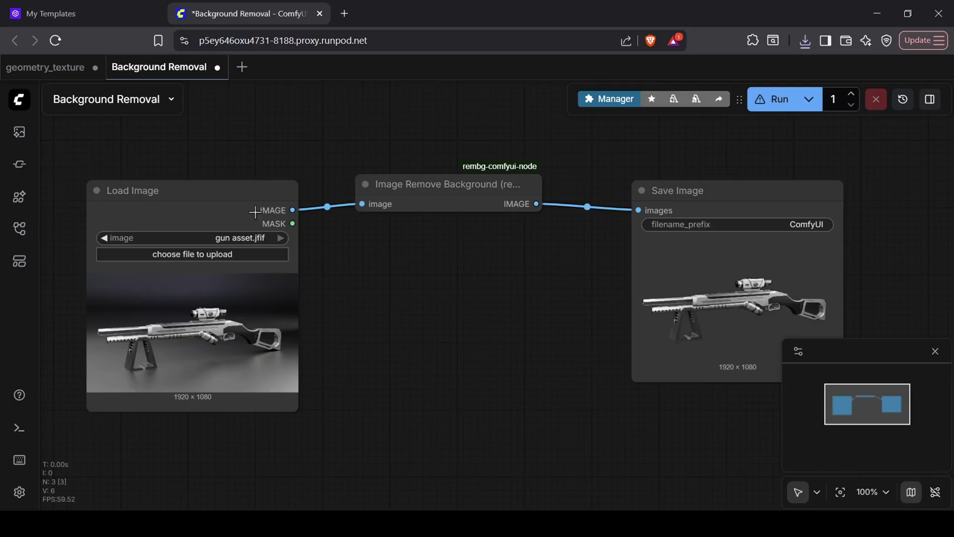
- In geometry_texture, load gun asset no background.png into Load Image
{"action": "left_click", "coordinate": [52, 68]}
{"action": "scroll", "coordinate": [347, 344], "scroll_direction": "up", "scroll_amount": 5}
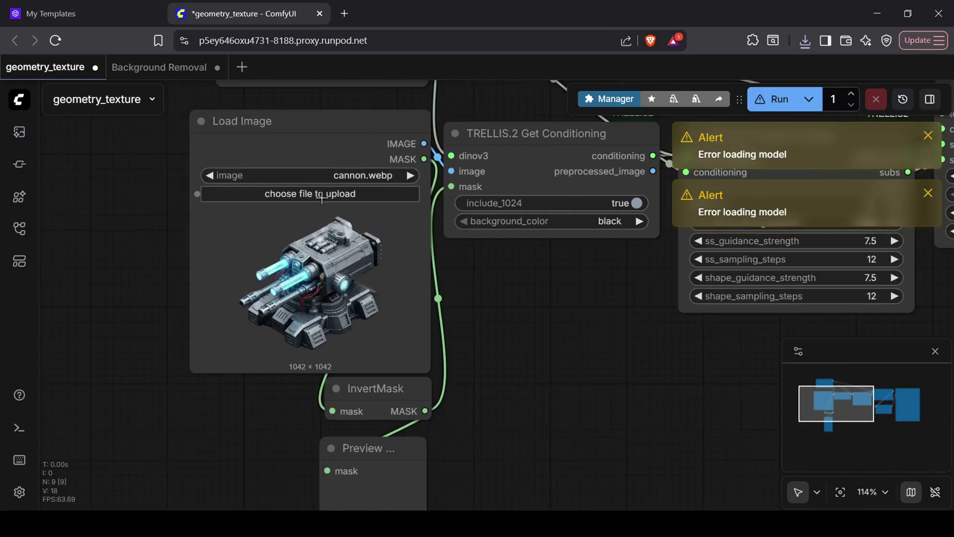
{"action": "left_click", "coordinate": [664, 476]}
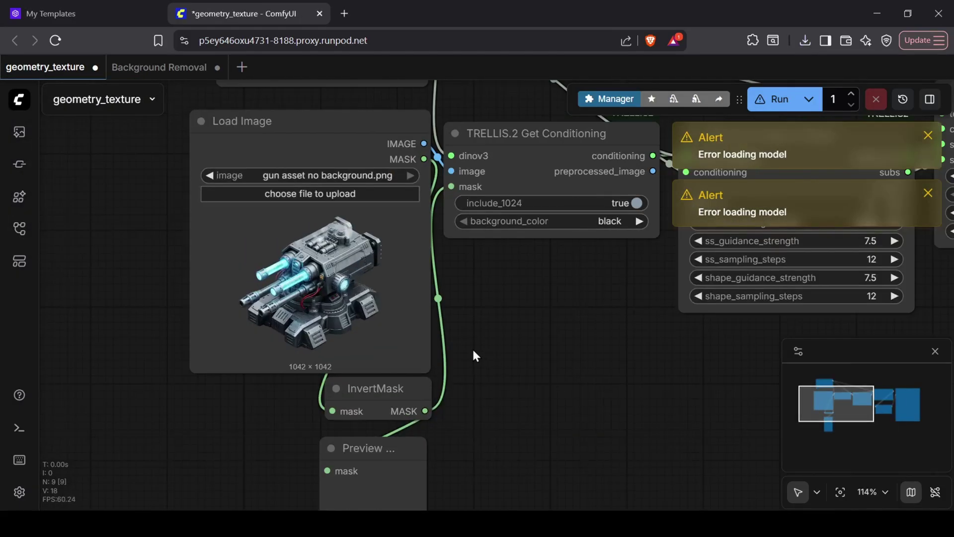
{"action": "scroll", "coordinate": [545, 410], "scroll_direction": "down", "scroll_amount": 2}
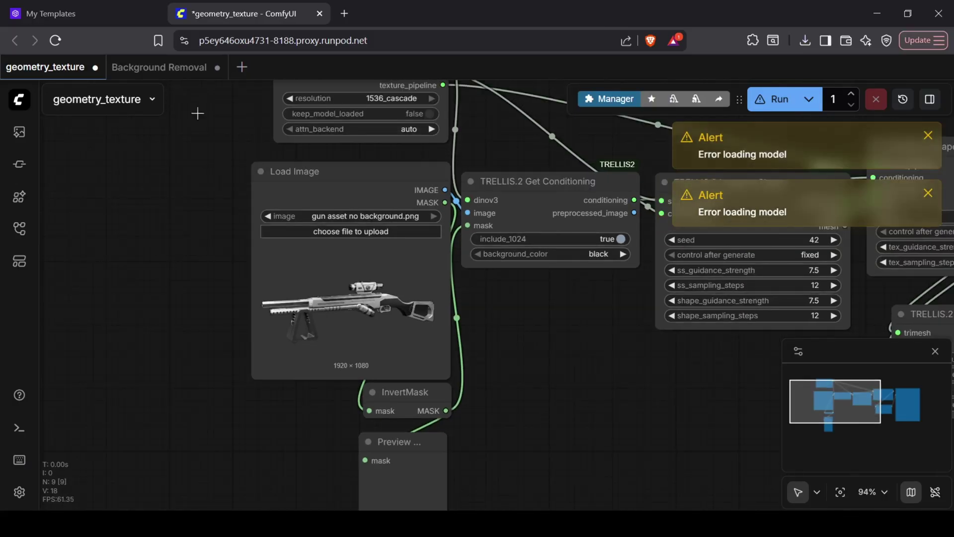
{"action": "left_click", "coordinate": [19, 99]}
- Run the remove_background workflow on the bike photo
{"action": "mouse_move", "coordinate": [55, 164]}
{"action": "left_click", "coordinate": [189, 175]}
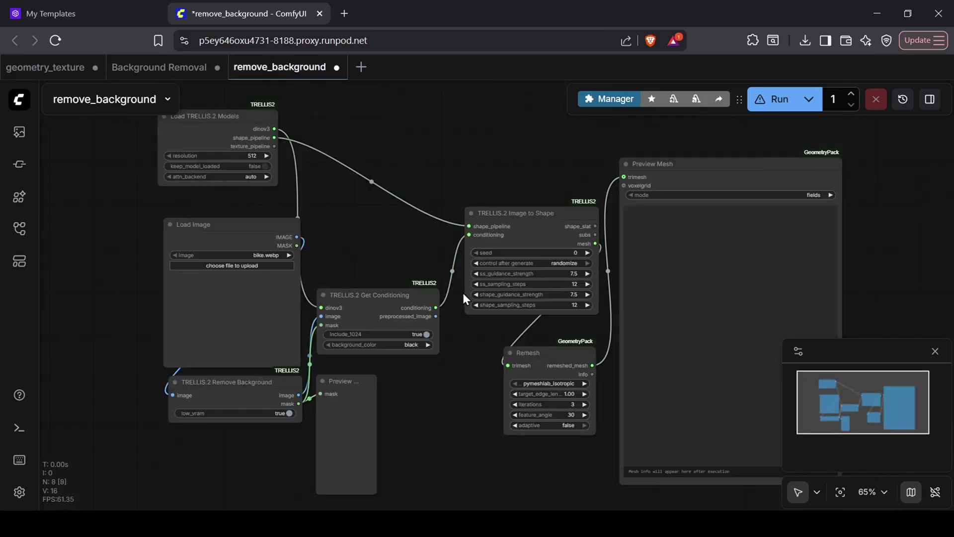
{"action": "left_click", "coordinate": [767, 104]}
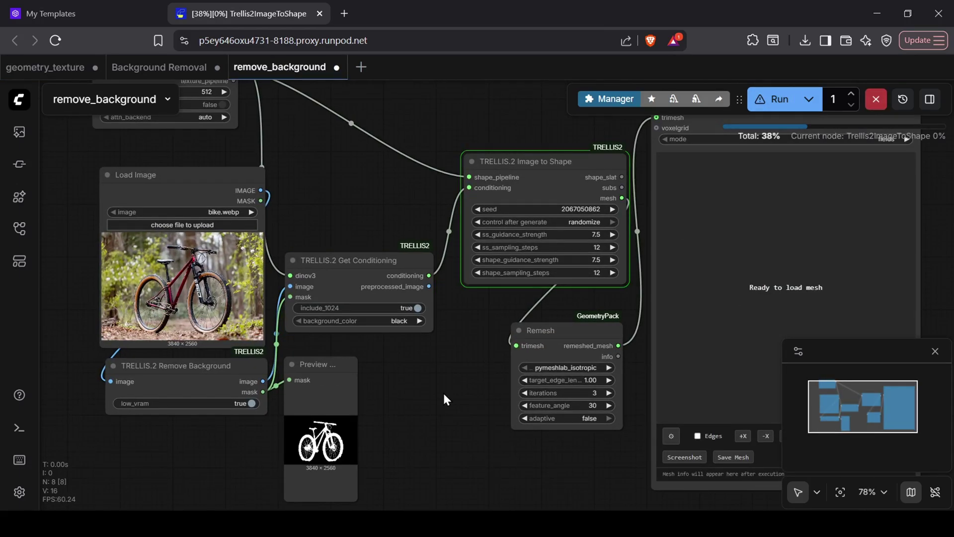
{"action": "scroll", "coordinate": [443, 392], "scroll_direction": "down", "scroll_amount": 2}
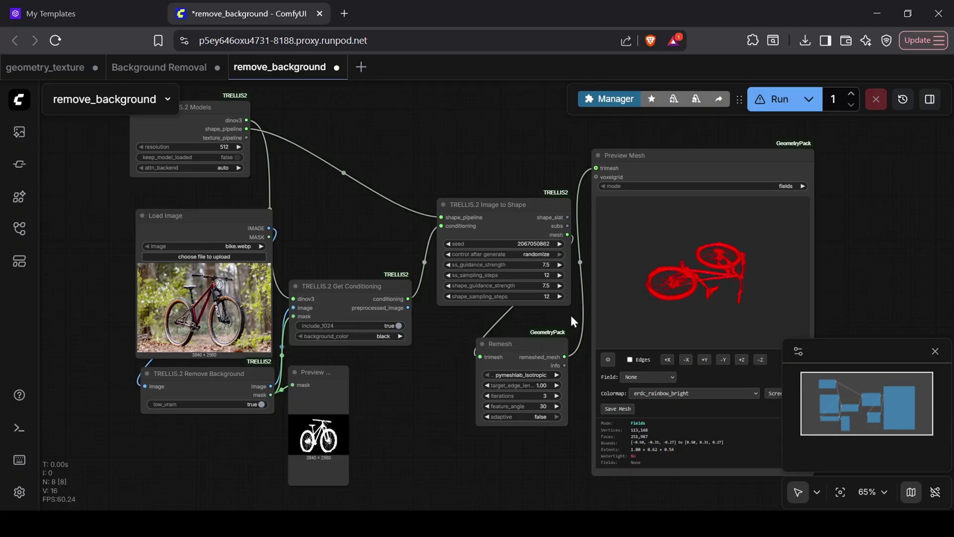
{"action": "left_click_drag", "start_coordinate": [570, 313], "coordinate": [458, 293]}
- Orbit the red bike mesh in Preview Mesh through upright, top-down and side views
{"action": "left_click_drag", "start_coordinate": [625, 251], "coordinate": [576, 182]}
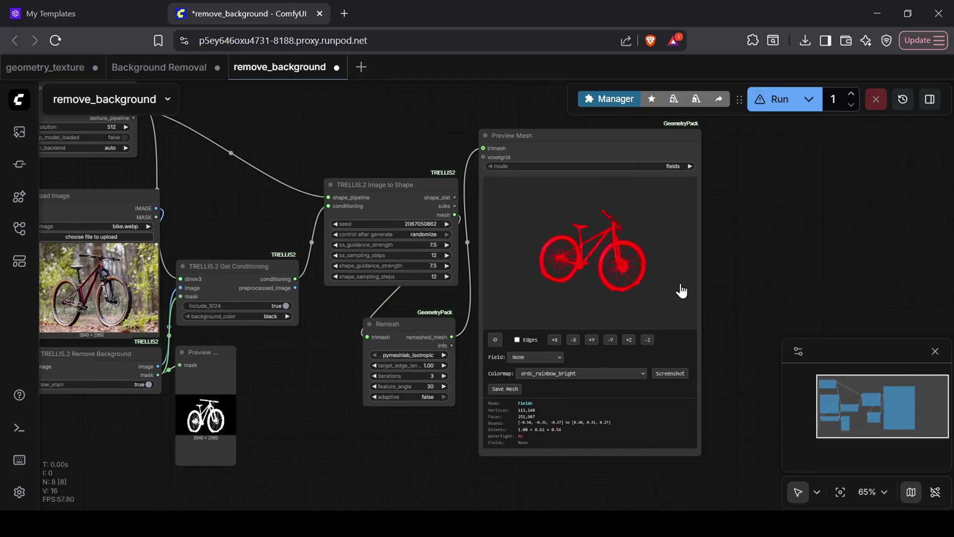
{"action": "left_click_drag", "start_coordinate": [681, 290], "coordinate": [507, 285]}
{"action": "left_click_drag", "start_coordinate": [276, 364], "coordinate": [416, 369]}
- Run geometry_texture on the gun image; Trellis2ExportGLB fails with an out-of-GPU-memory error
{"action": "left_click", "coordinate": [47, 72]}
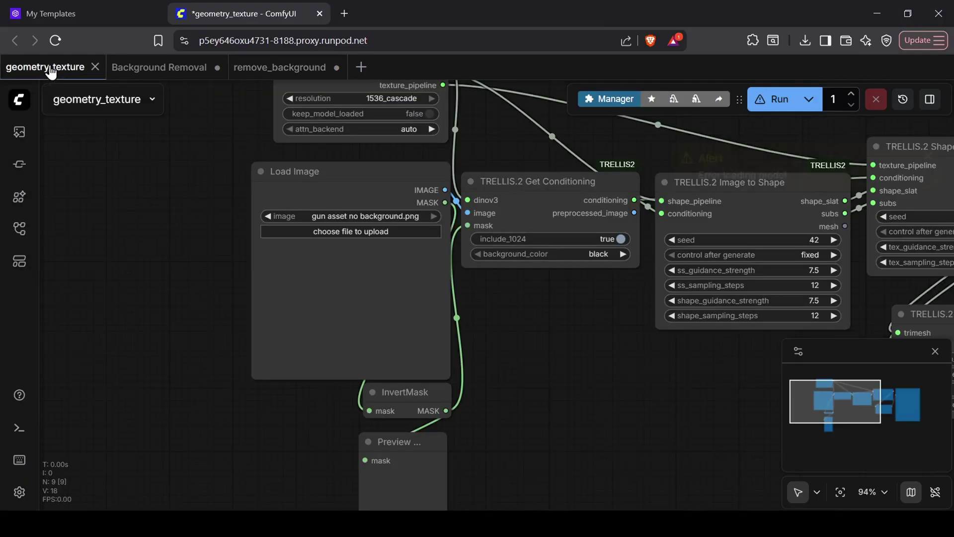
{"action": "scroll", "coordinate": [687, 411], "scroll_direction": "down", "scroll_amount": 3}
{"action": "left_click_drag", "start_coordinate": [730, 392], "coordinate": [511, 409]}
{"action": "scroll", "coordinate": [511, 408], "scroll_direction": "down", "scroll_amount": 1}
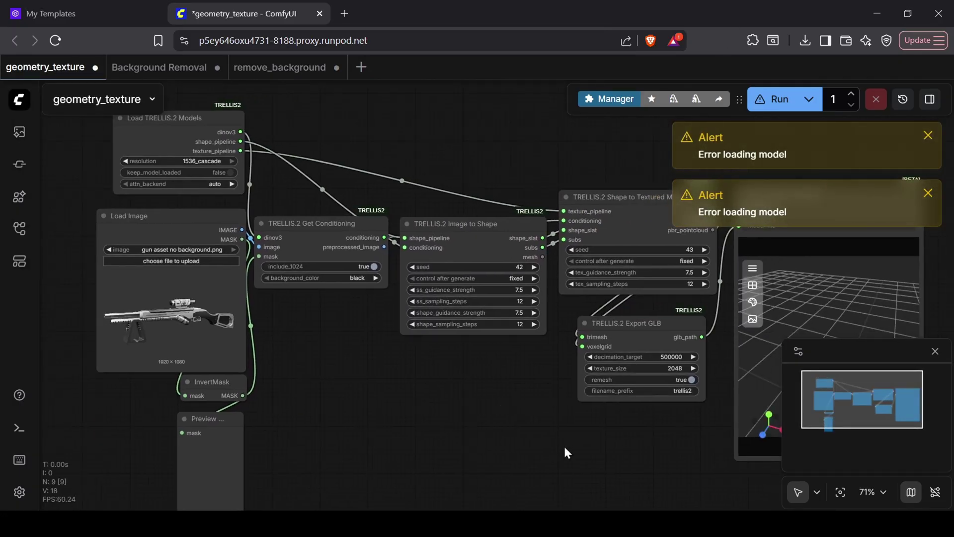
{"action": "left_click", "coordinate": [771, 105]}
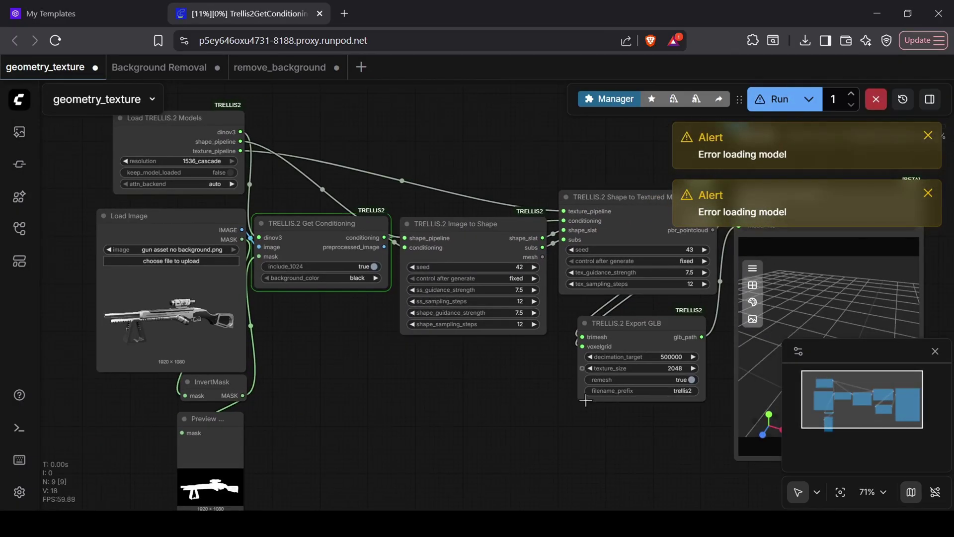
{"action": "scroll", "coordinate": [568, 436], "scroll_direction": "down", "scroll_amount": 1}
{"action": "left_click_drag", "start_coordinate": [582, 439], "coordinate": [553, 400]}
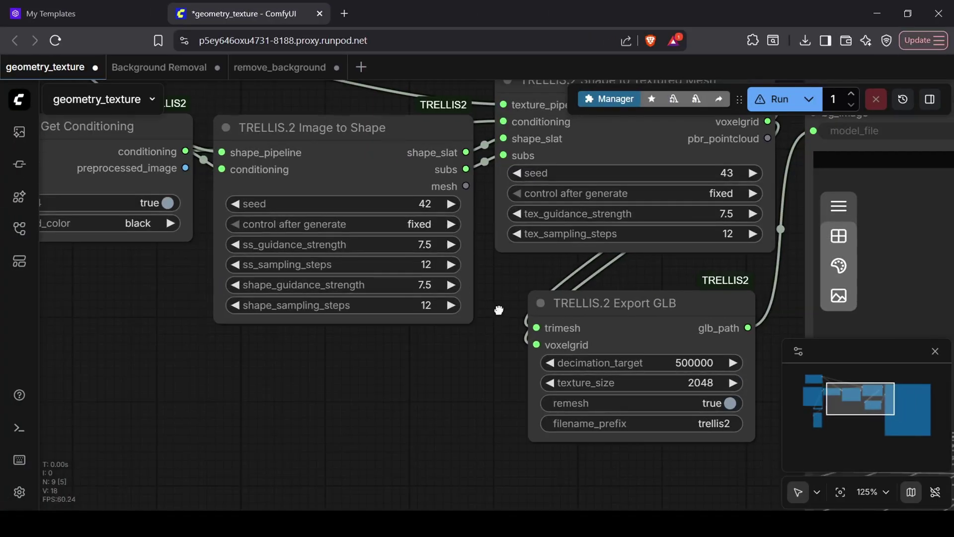
- Set ss_guidance_strength to 5.0 in the Image to Shape settings
{"action": "left_click_drag", "start_coordinate": [499, 310], "coordinate": [541, 322]}
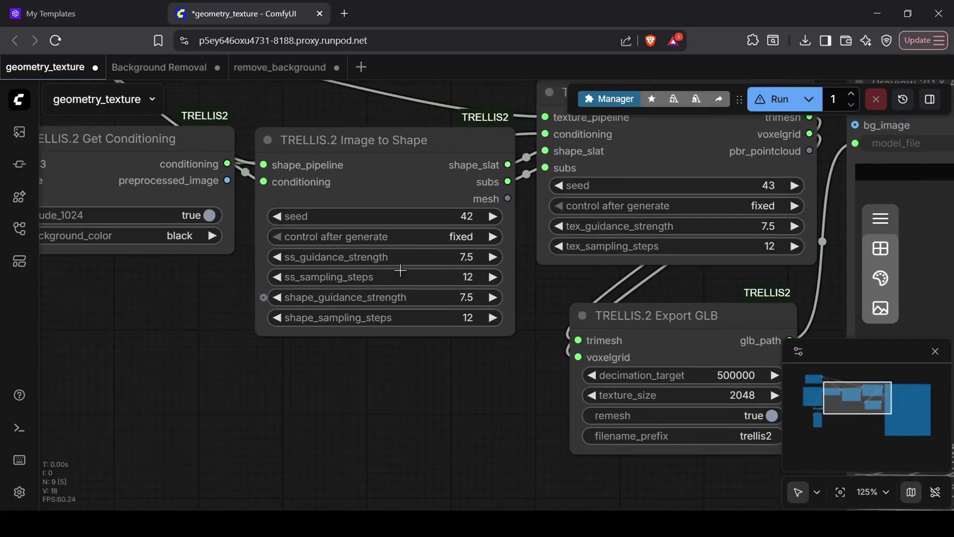
{"action": "left_click", "coordinate": [278, 258]}
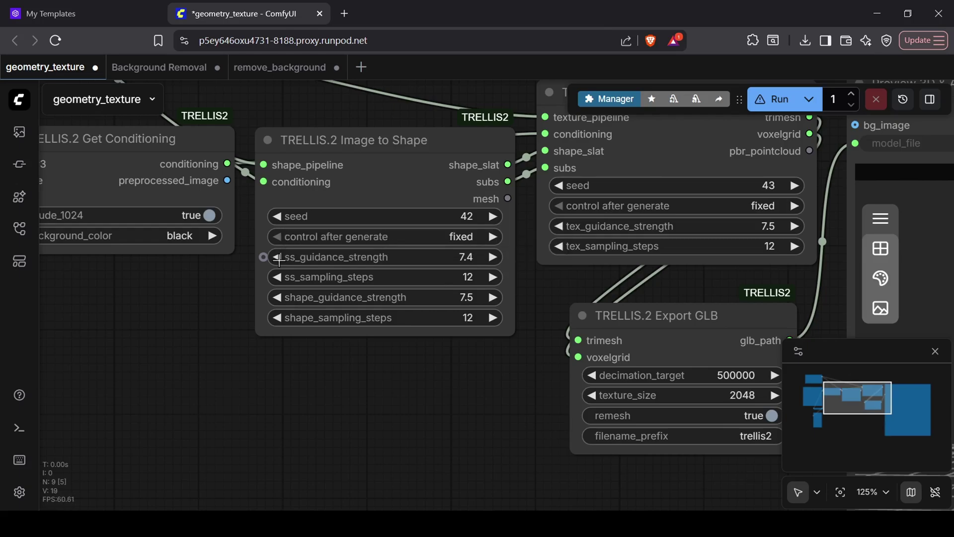
{"action": "left_click", "coordinate": [277, 257]}
{"action": "left_click", "coordinate": [472, 258]}
{"action": "type", "text": "5"}
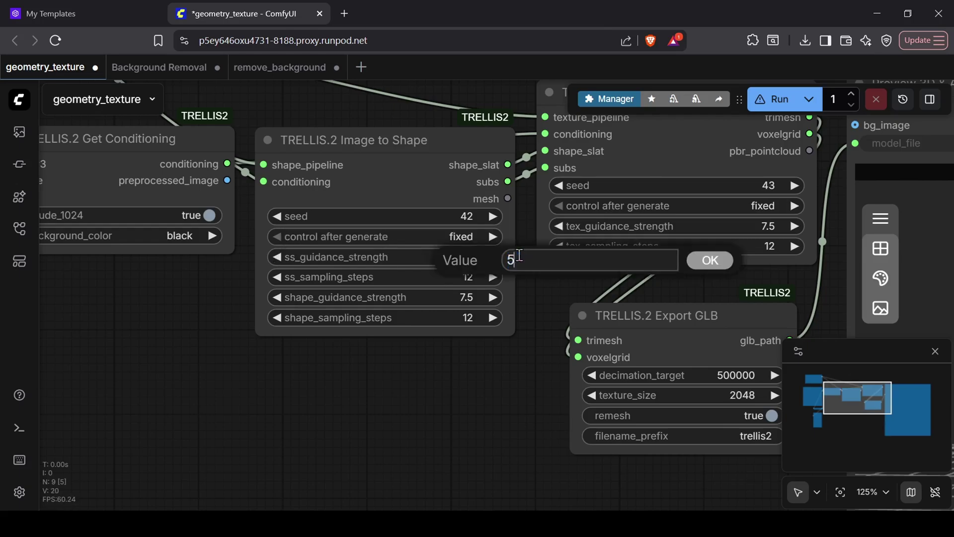
{"action": "left_click", "coordinate": [711, 260]}
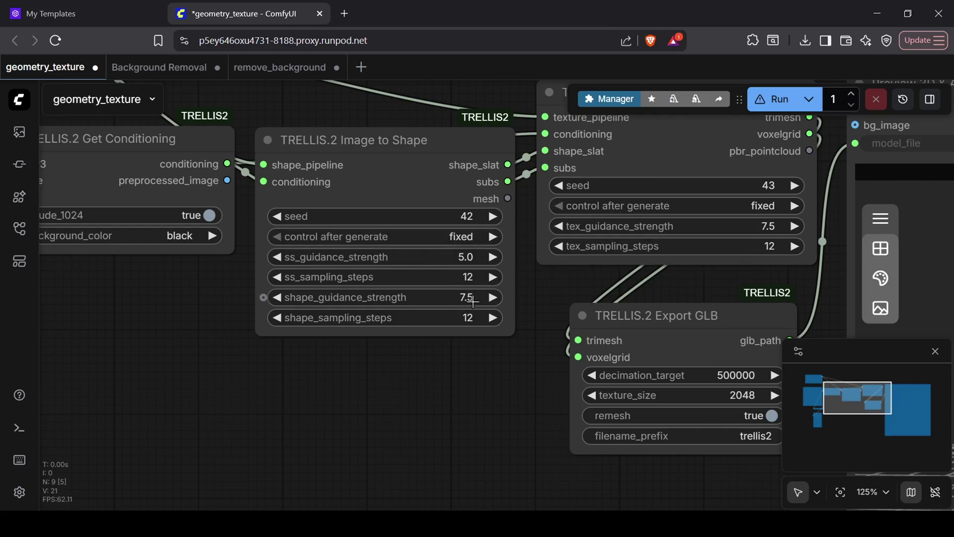
- Set shape and tex guidance strength to 5.0 and turn off remesh in Export GLB
{"action": "left_click", "coordinate": [467, 298]}
{"action": "type", "text": "5"}
{"action": "left_click", "coordinate": [704, 299]}
{"action": "left_click", "coordinate": [771, 226]}
{"action": "type", "text": "5"}
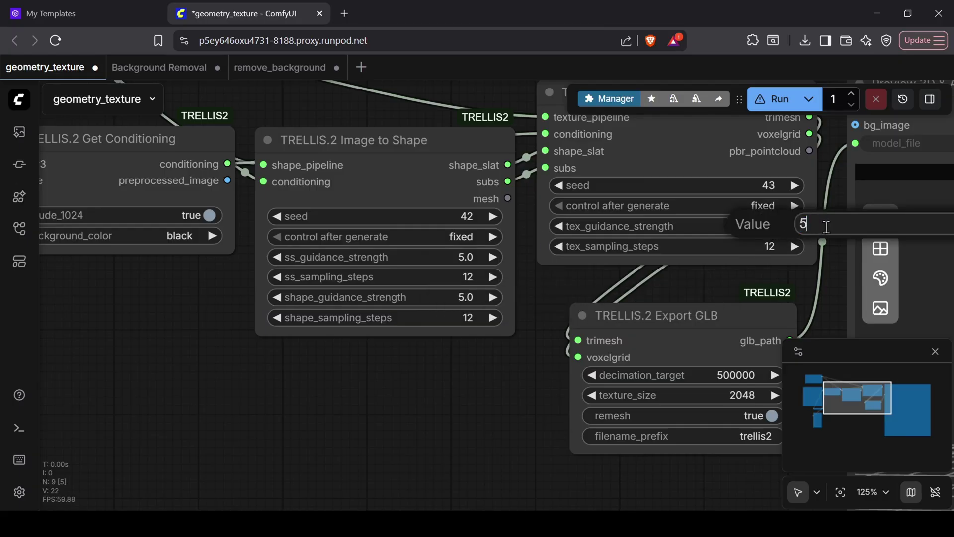
{"action": "key", "text": "Return"}
{"action": "scroll", "coordinate": [550, 431], "scroll_direction": "right", "scroll_amount": 3}
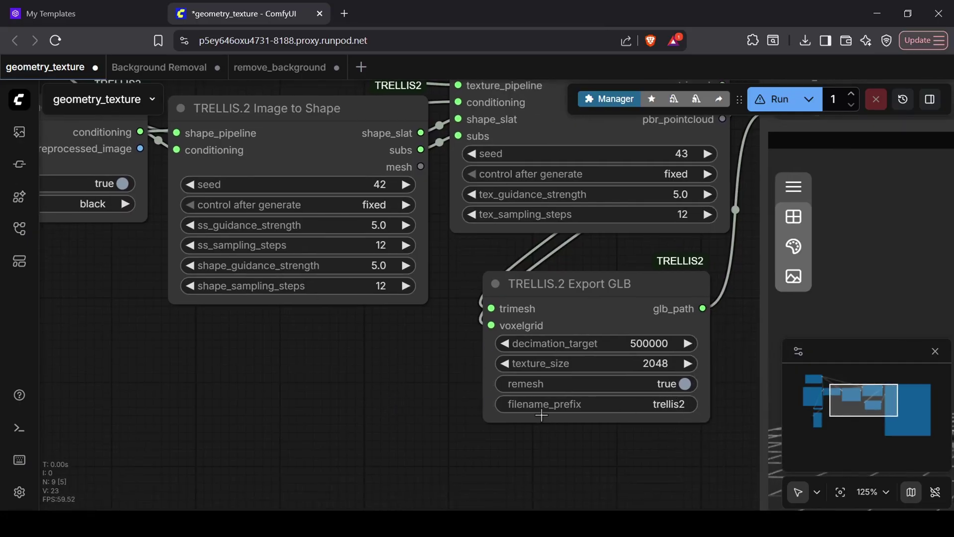
{"action": "left_click", "coordinate": [671, 386]}
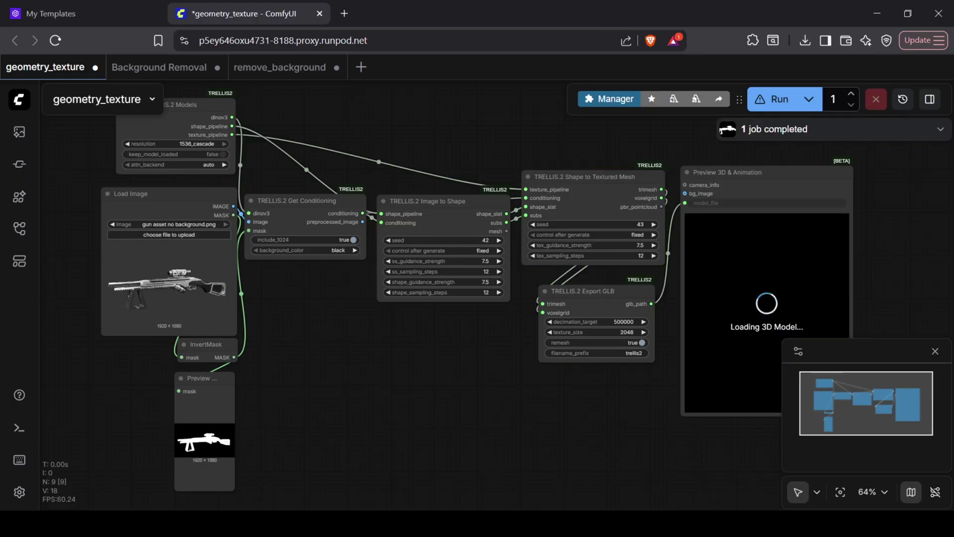
- Center, zoom and orbit the Preview 3D view to inspect the textured rifle, including its foregrip from below
{"action": "left_click_drag", "start_coordinate": [674, 464], "coordinate": [586, 465]}
{"action": "scroll", "coordinate": [705, 321], "scroll_direction": "up", "scroll_amount": 5}
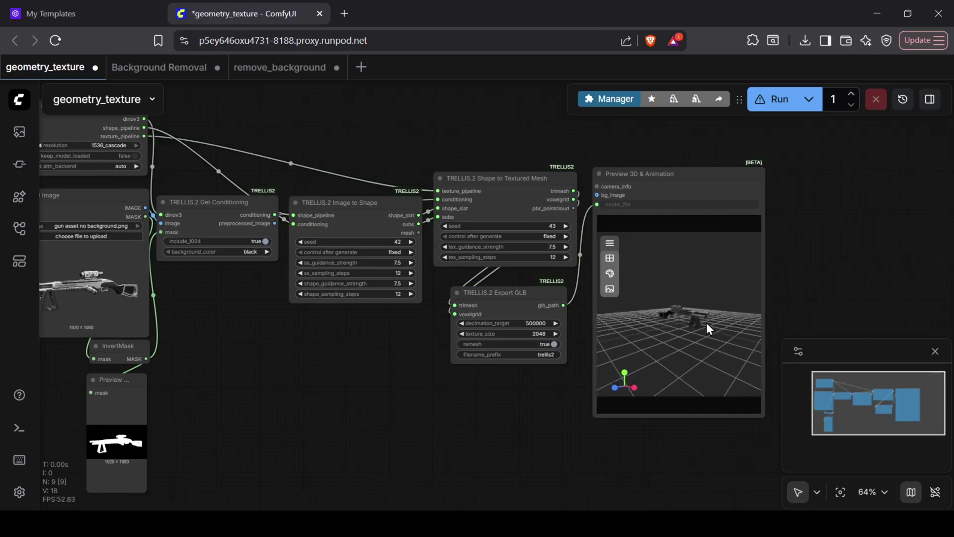
{"action": "left_click_drag", "start_coordinate": [722, 348], "coordinate": [644, 345]}
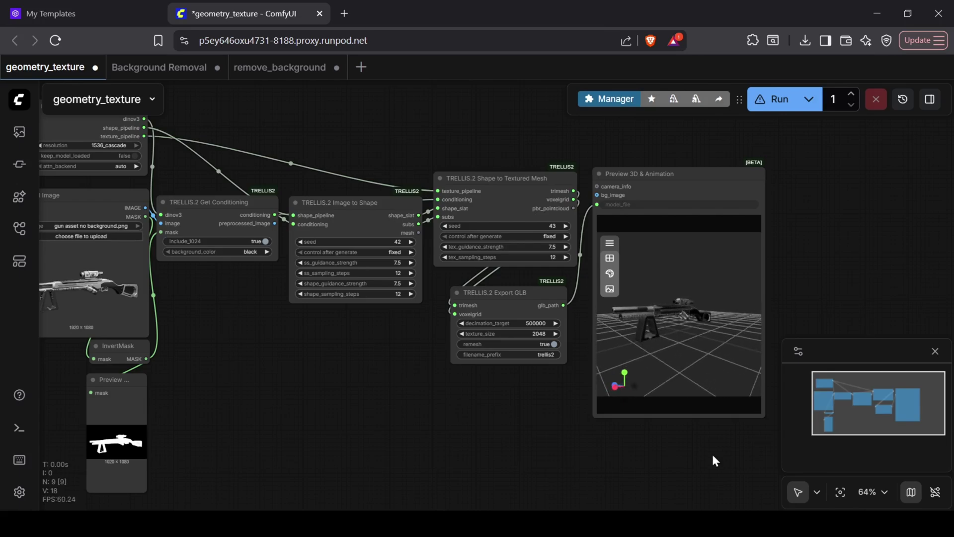
{"action": "left_click_drag", "start_coordinate": [713, 458], "coordinate": [749, 461]}
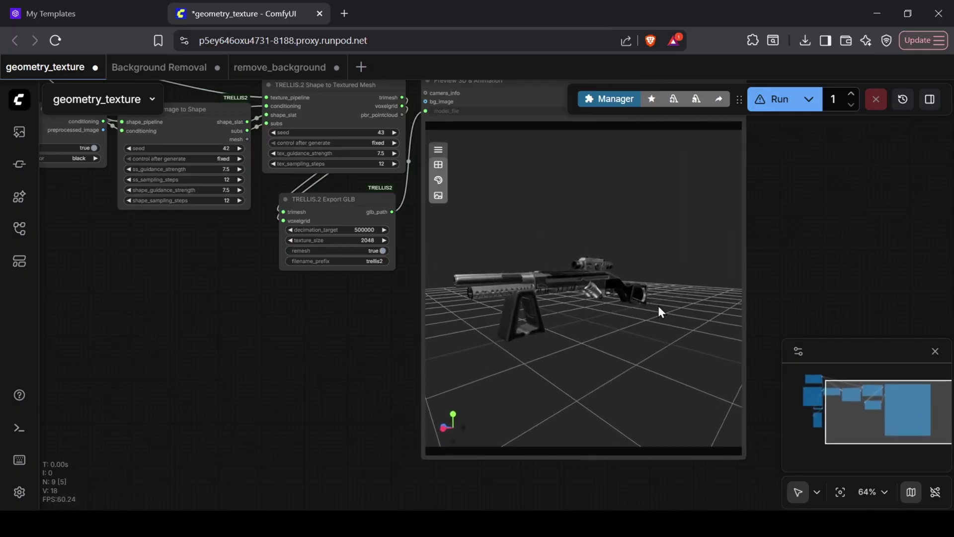
{"action": "left_click_drag", "start_coordinate": [591, 324], "coordinate": [536, 297]}
{"action": "scroll", "coordinate": [639, 280], "scroll_direction": "up", "scroll_amount": 6}
{"action": "scroll", "coordinate": [534, 292], "scroll_direction": "up", "scroll_amount": 5}
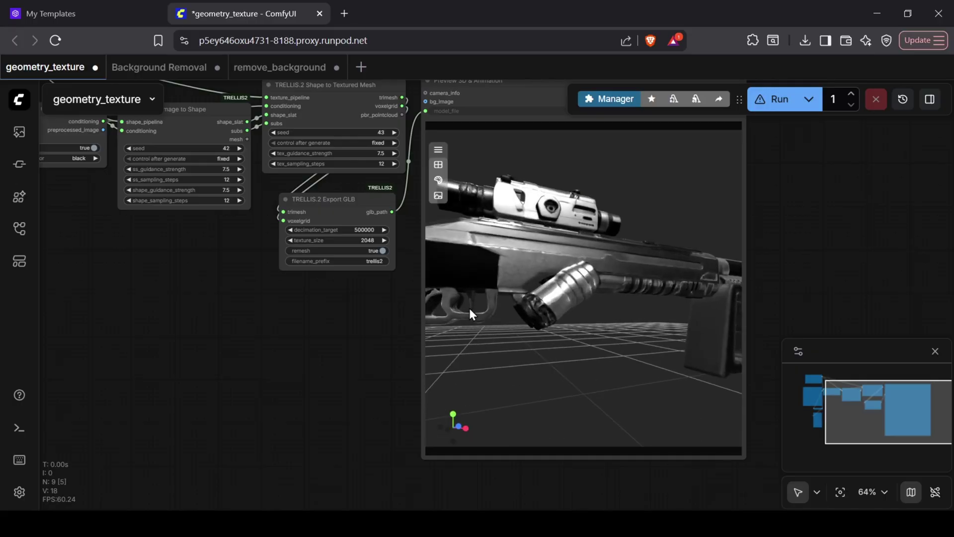
{"action": "left_click_drag", "start_coordinate": [485, 317], "coordinate": [677, 251]}
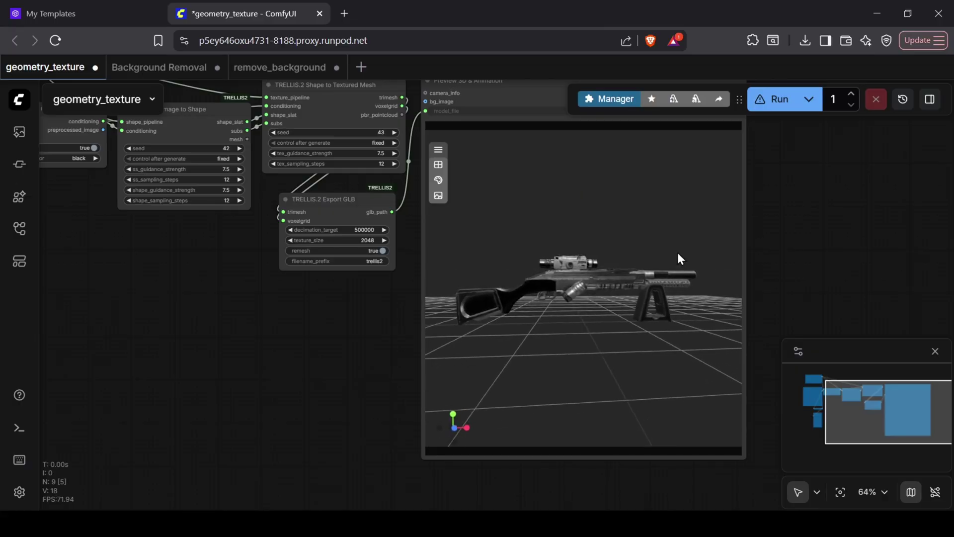
{"action": "scroll", "coordinate": [590, 287], "scroll_direction": "up", "scroll_amount": 5}
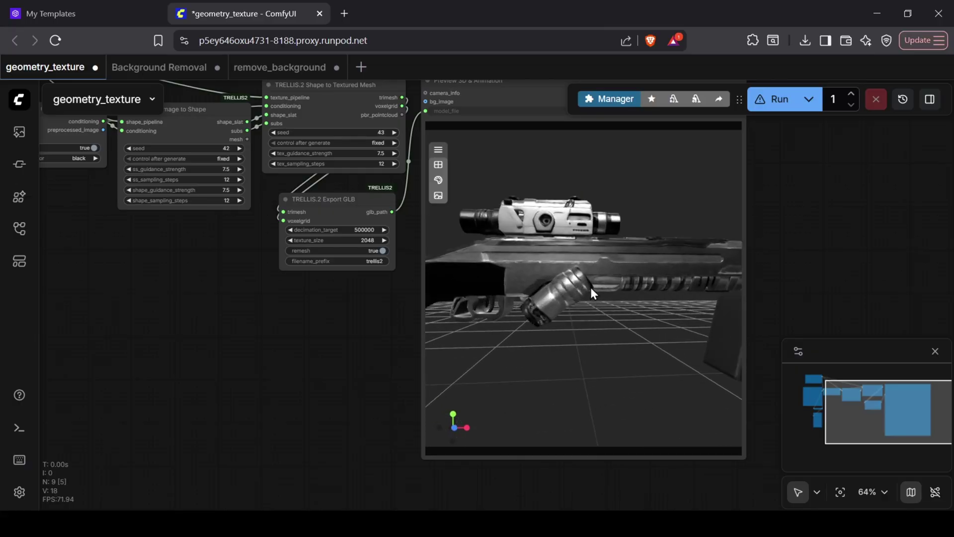
{"action": "scroll", "coordinate": [590, 287], "scroll_direction": "down", "scroll_amount": 5}
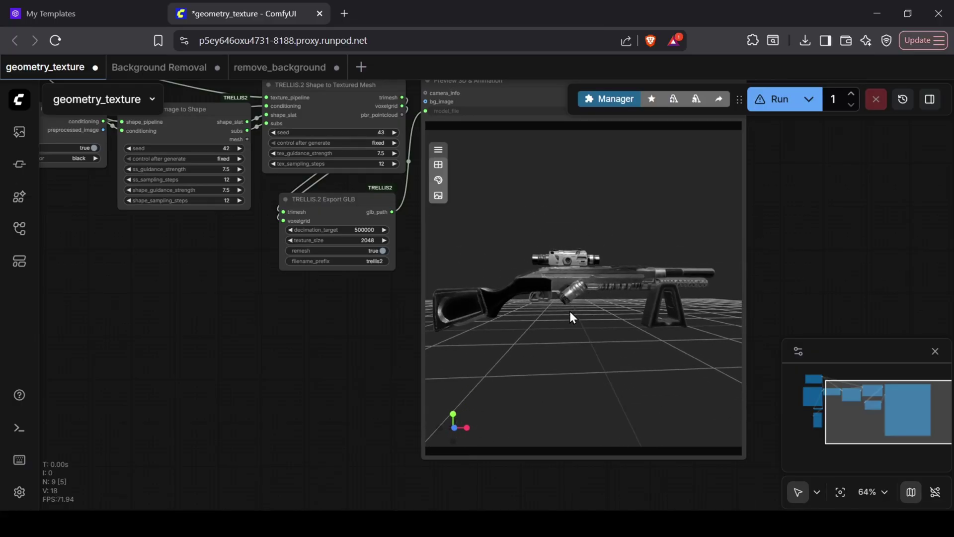